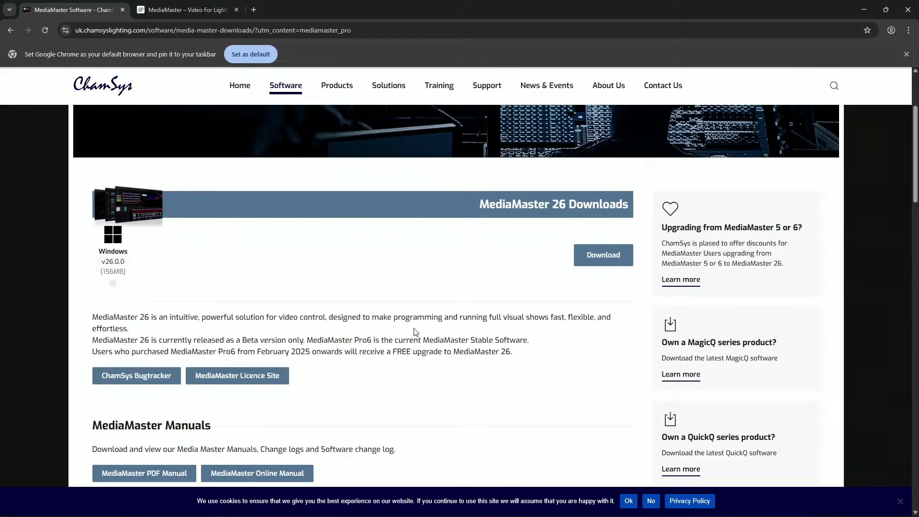
Step: Examine the MediaMaster 26 downloads page, covering the manuals, legacy downloads, visual library packs and system requirements
{"action": "scroll", "coordinate": [436, 347], "scroll_direction": "down", "scroll_amount": 6}
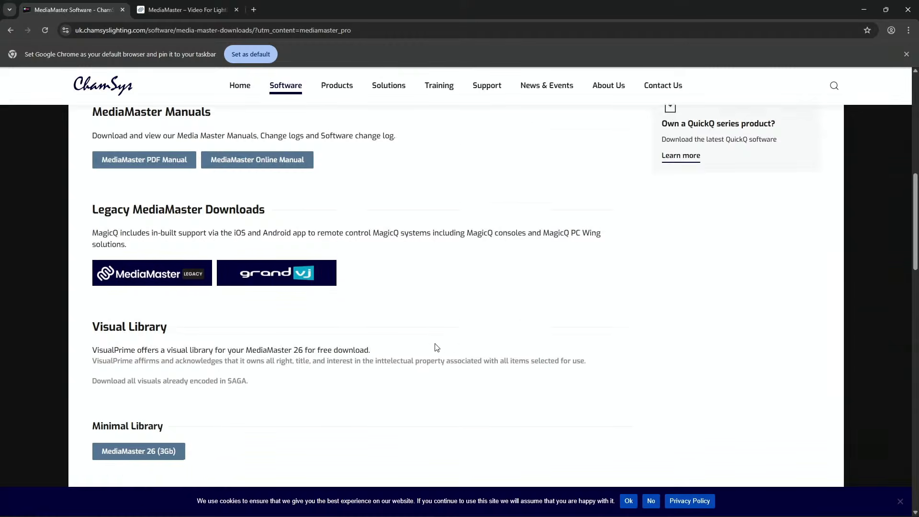
{"action": "scroll", "coordinate": [435, 346], "scroll_direction": "down", "scroll_amount": 10}
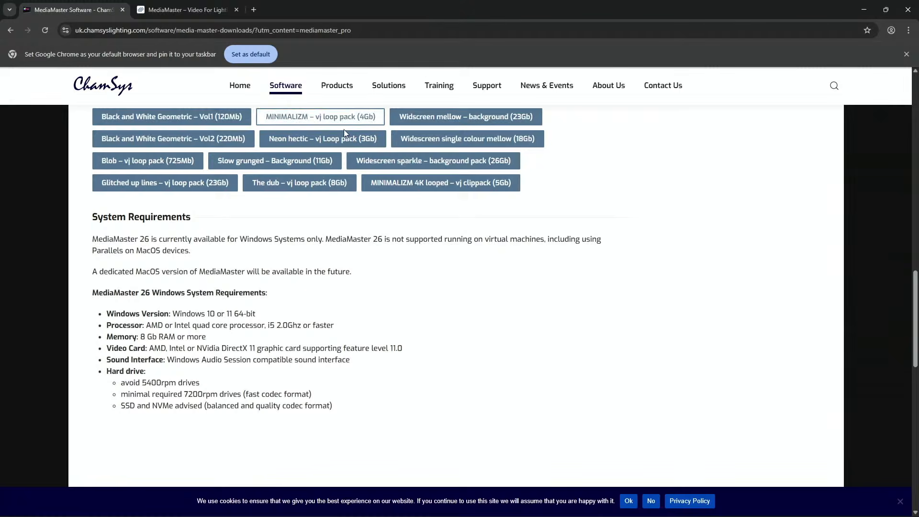
{"action": "scroll", "coordinate": [413, 194], "scroll_direction": "up", "scroll_amount": 4}
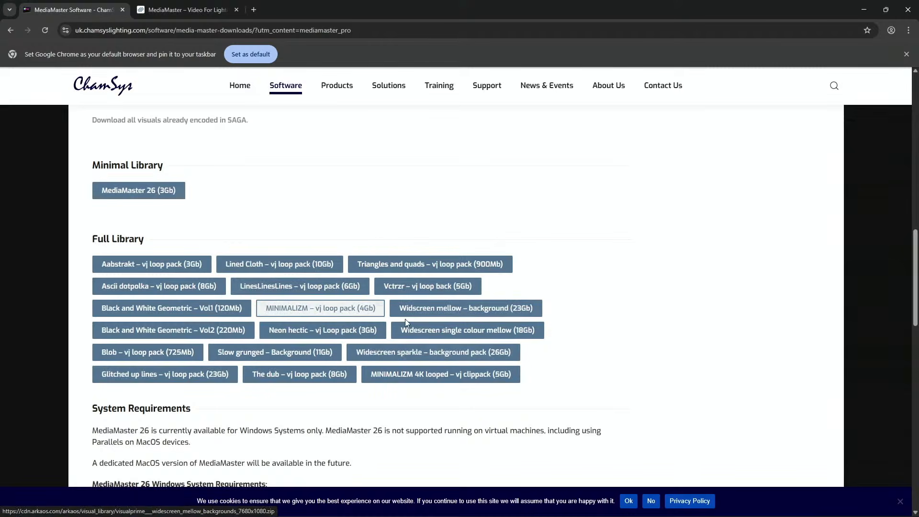
{"action": "scroll", "coordinate": [483, 374], "scroll_direction": "up", "scroll_amount": 7}
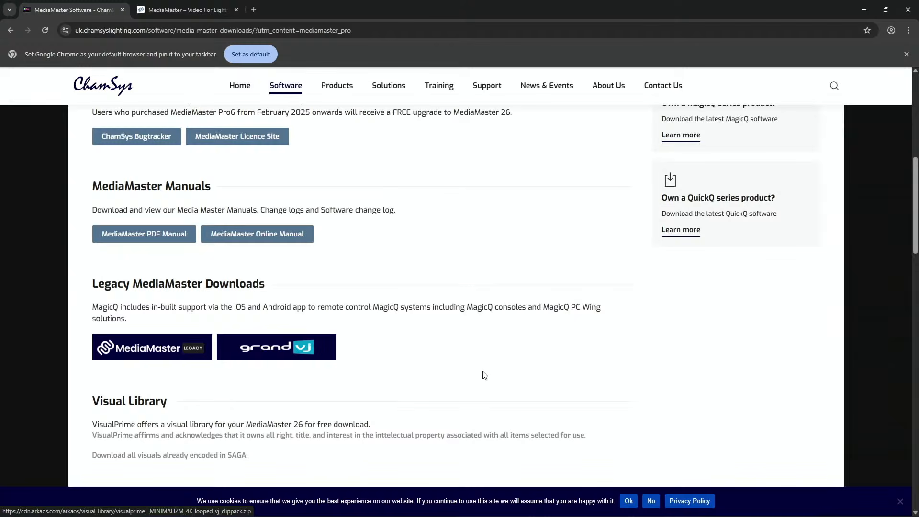
{"action": "scroll", "coordinate": [484, 375], "scroll_direction": "up", "scroll_amount": 3}
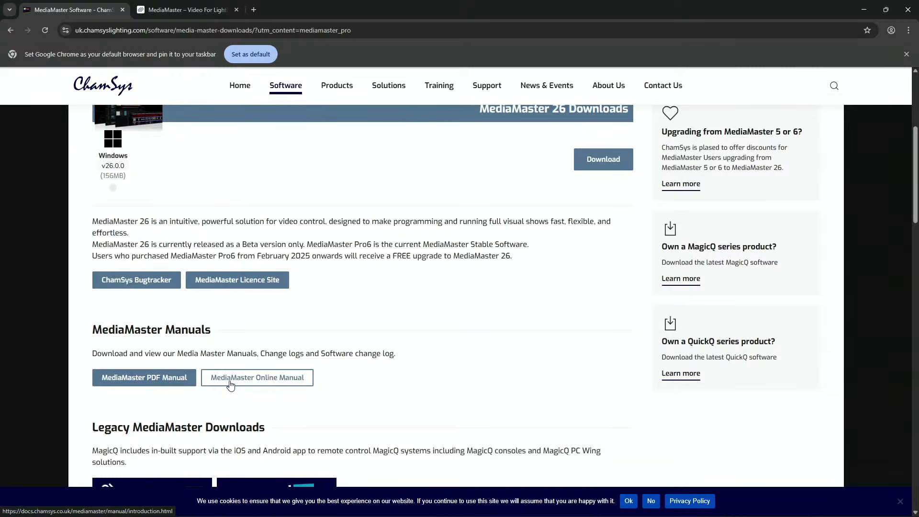
{"action": "scroll", "coordinate": [230, 384], "scroll_direction": "up", "scroll_amount": 3}
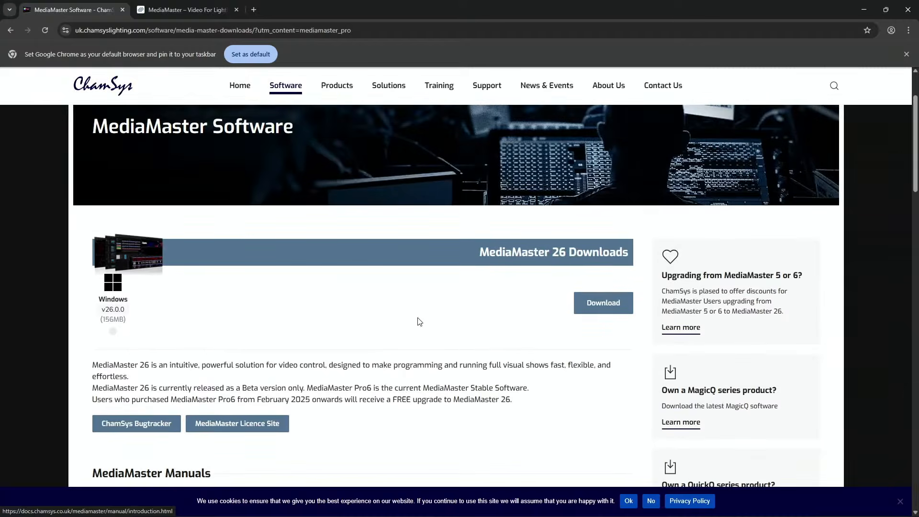
Step: View the discount details for upgrading from MediaMaster 5 or 6, and check the MediaMaster store's home page
{"action": "left_click", "coordinate": [678, 328]}
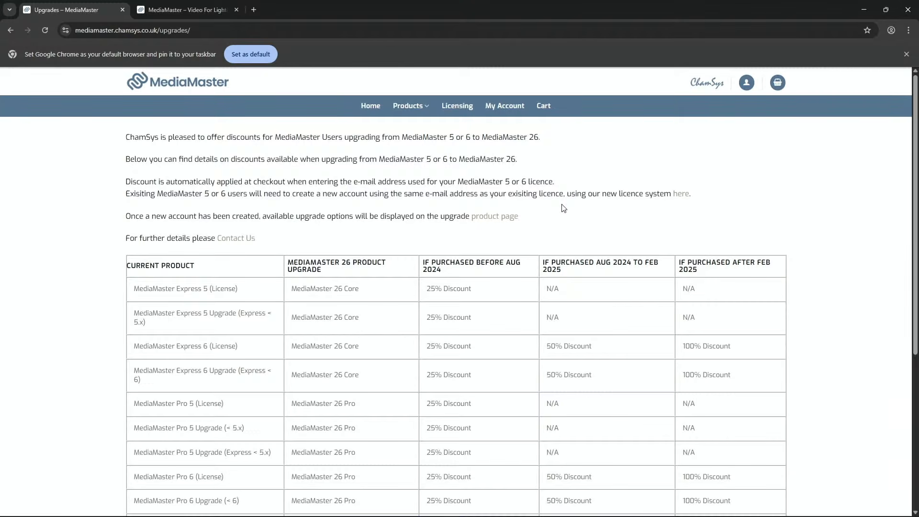
{"action": "left_click", "coordinate": [196, 16]}
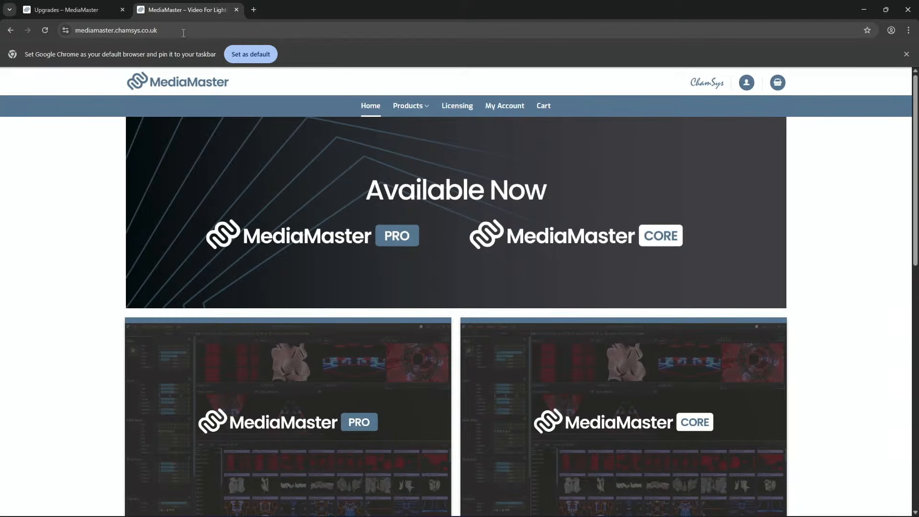
{"action": "mouse_move", "coordinate": [410, 107]}
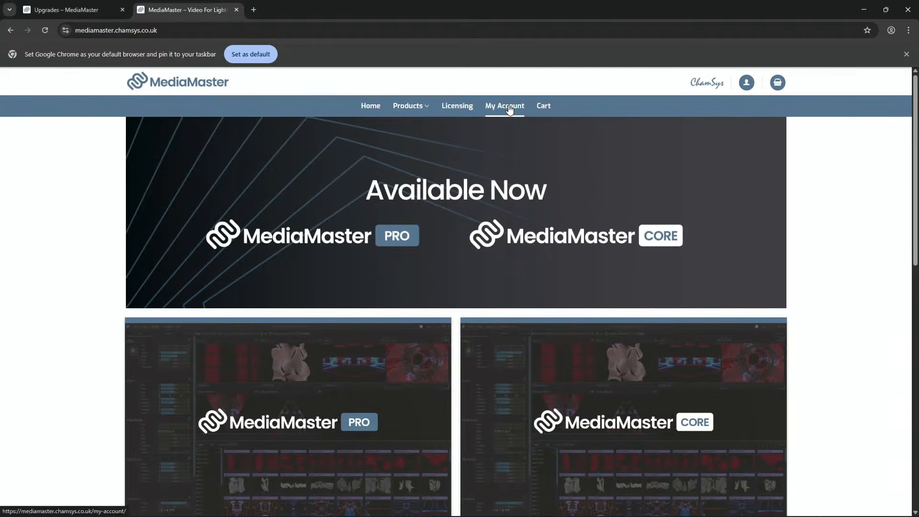
Step: Switch from the browser to MediaMaster and close the current workspace
{"action": "left_click", "coordinate": [863, 10]}
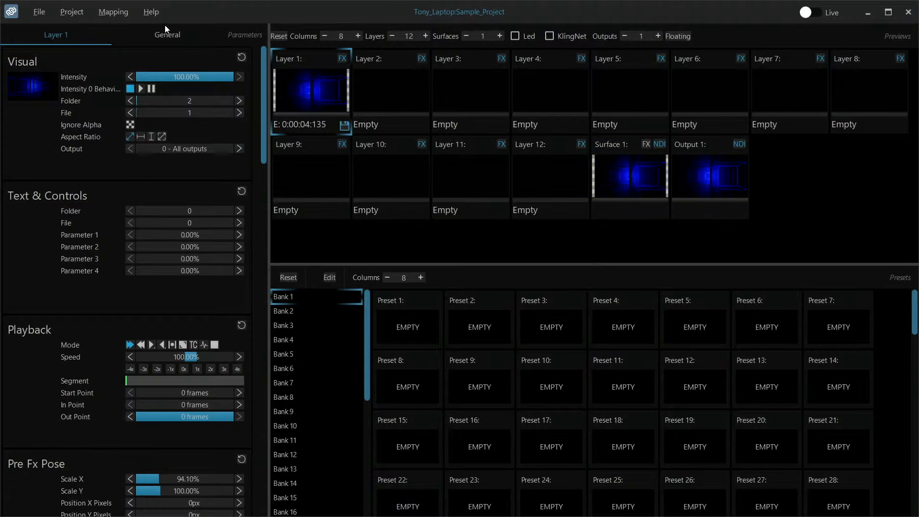
{"action": "left_click", "coordinate": [52, 12]}
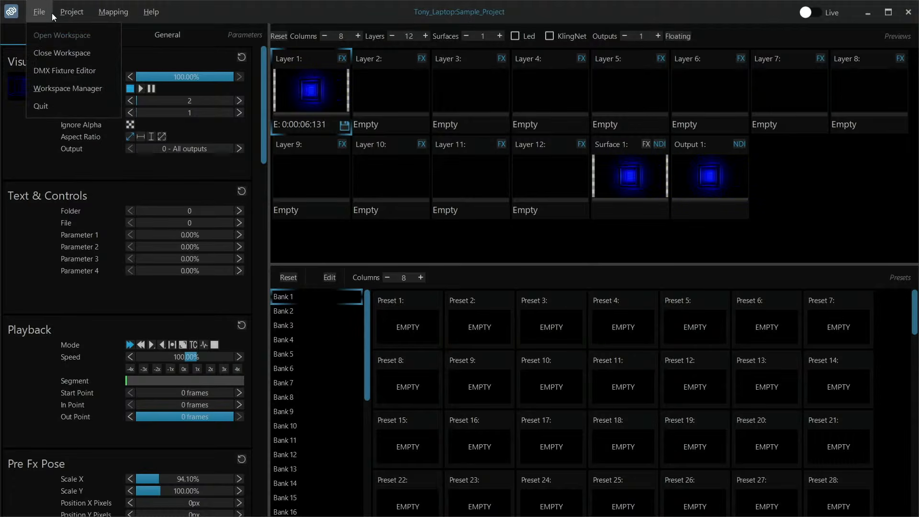
{"action": "left_click", "coordinate": [67, 50]}
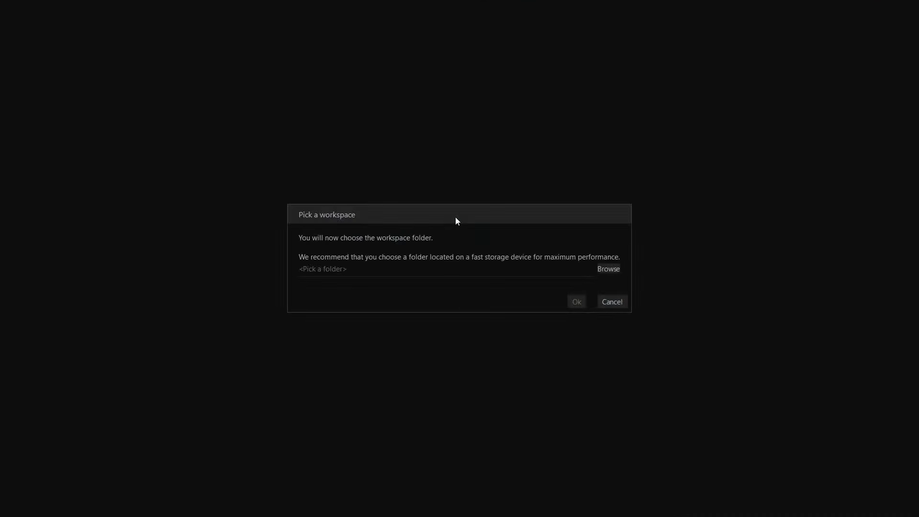
{"action": "left_click", "coordinate": [600, 268]}
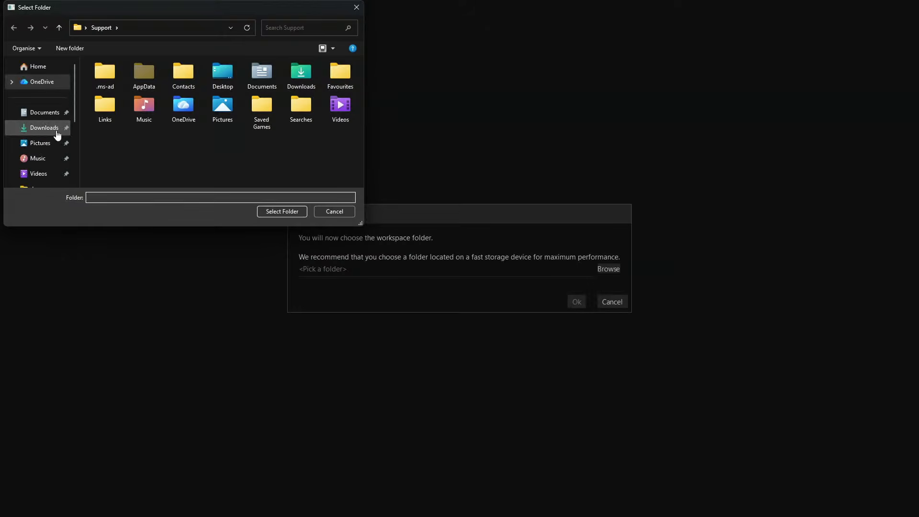
{"action": "left_click", "coordinate": [44, 113]}
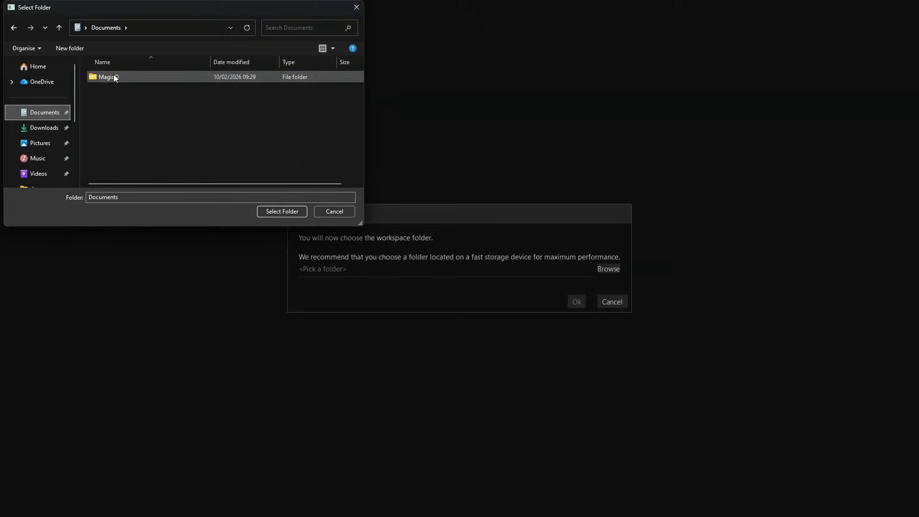
{"action": "left_click", "coordinate": [324, 212]}
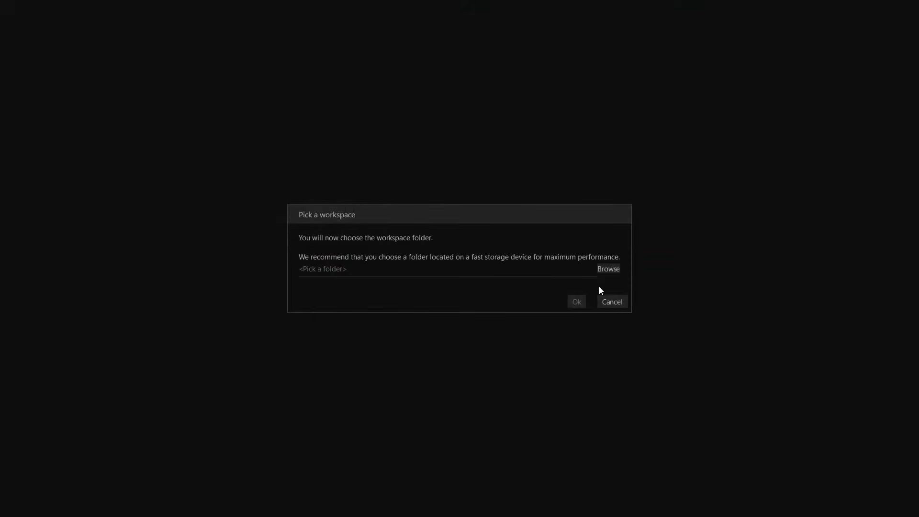
{"action": "left_click", "coordinate": [614, 302]}
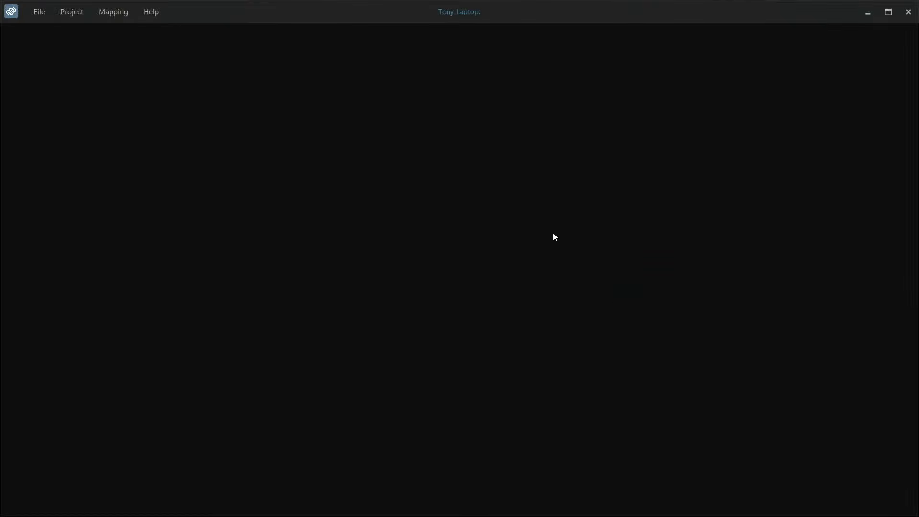
Step: Start opening a workspace and bring up the folder browser for choosing its location
{"action": "left_click", "coordinate": [41, 12]}
{"action": "left_click", "coordinate": [52, 38]}
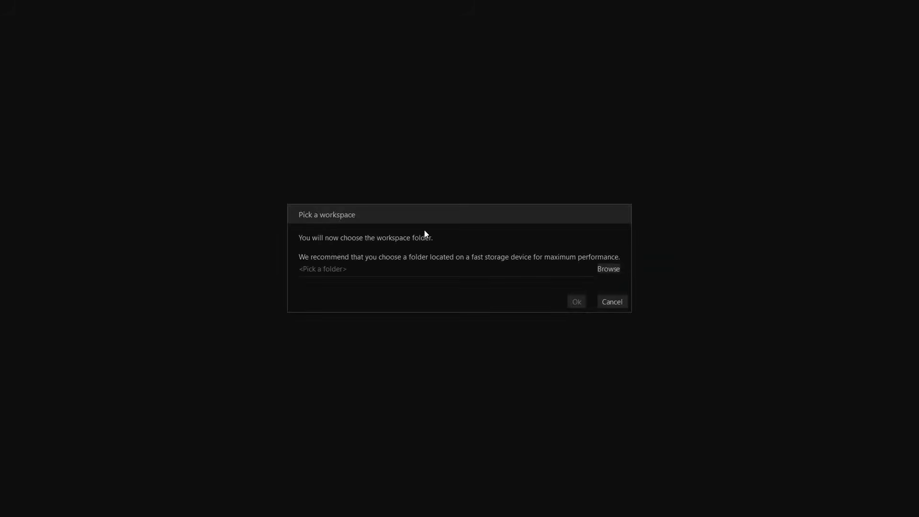
{"action": "left_click", "coordinate": [604, 273]}
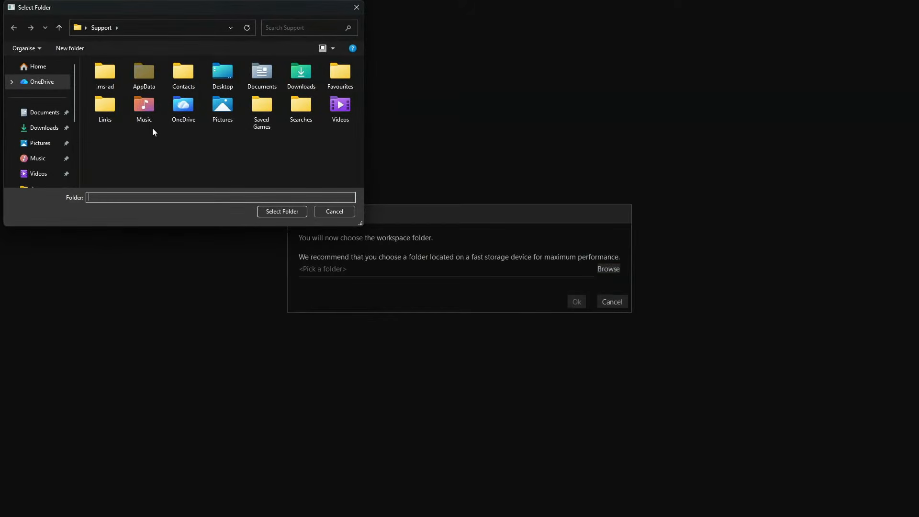
{"action": "scroll", "coordinate": [58, 119], "scroll_direction": "down", "scroll_amount": 3}
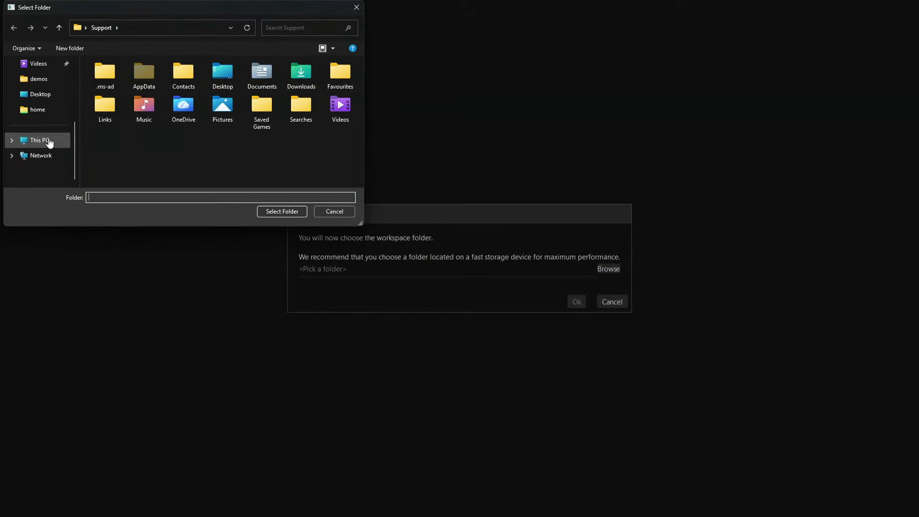
{"action": "left_click", "coordinate": [48, 143]}
{"action": "double_click", "coordinate": [98, 87]}
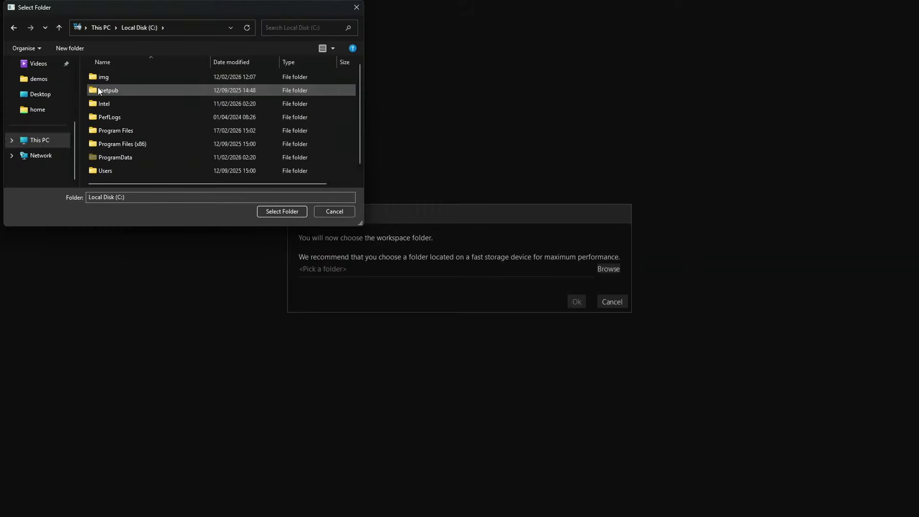
{"action": "double_click", "coordinate": [124, 129]}
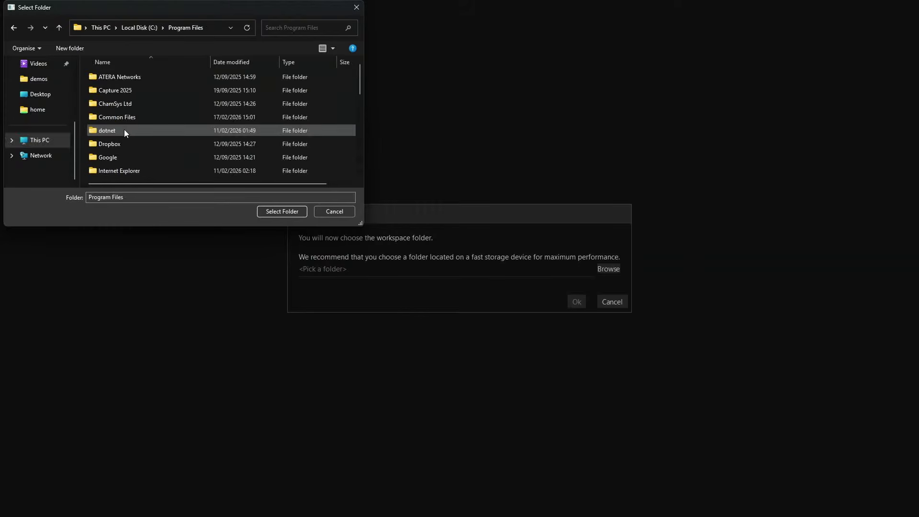
{"action": "scroll", "coordinate": [133, 93], "scroll_direction": "down", "scroll_amount": 5}
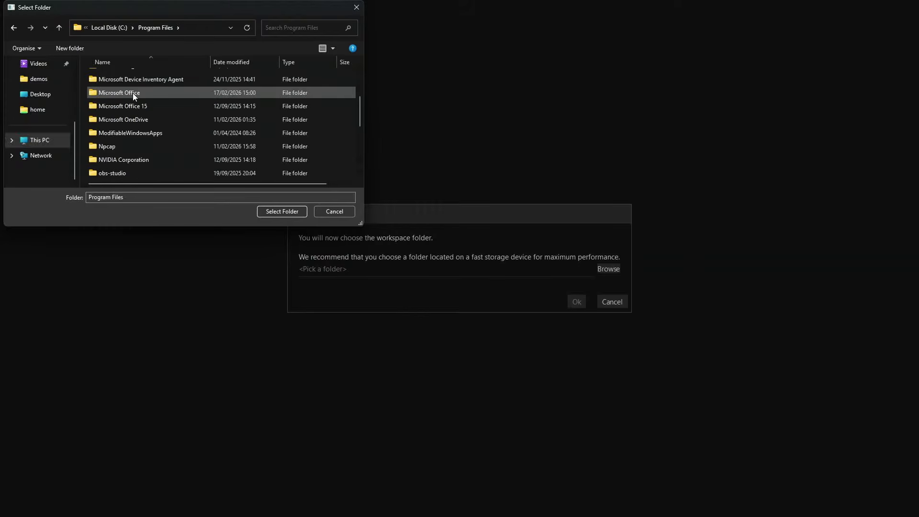
{"action": "scroll", "coordinate": [134, 101], "scroll_direction": "up", "scroll_amount": 5}
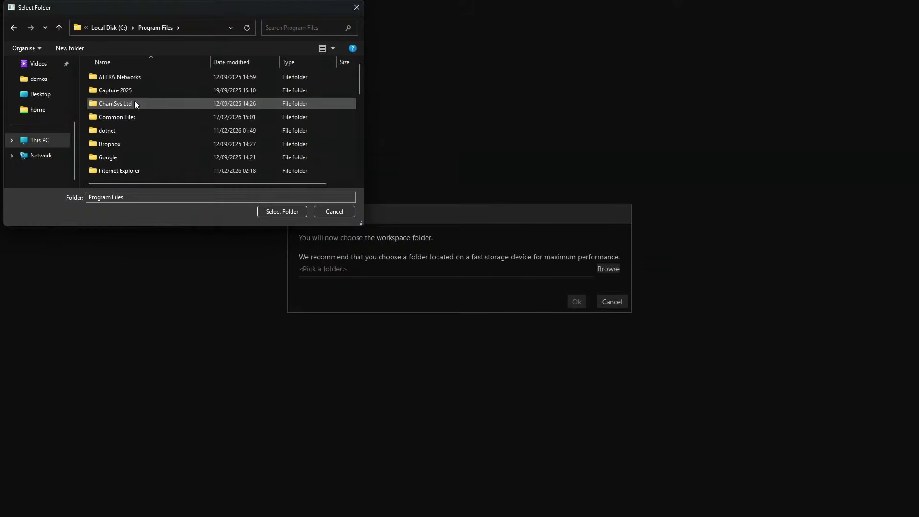
{"action": "double_click", "coordinate": [135, 103]}
{"action": "left_click", "coordinate": [116, 28]}
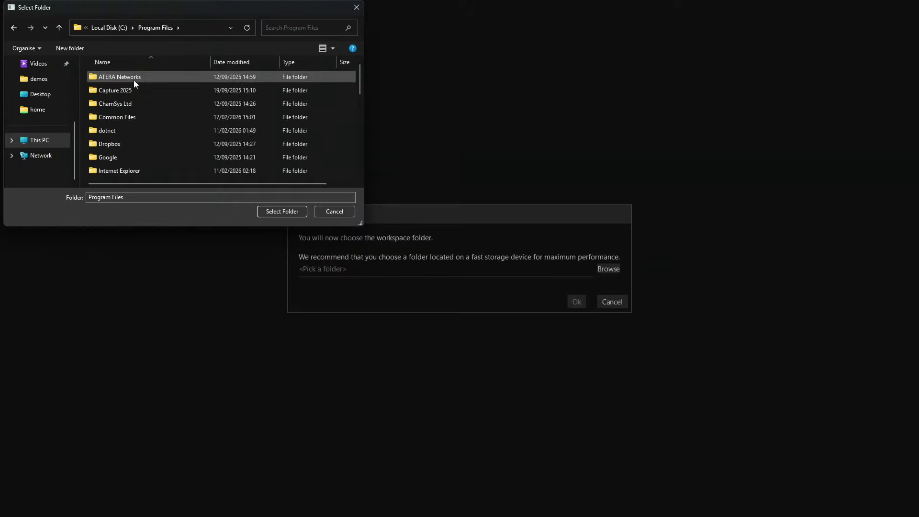
{"action": "scroll", "coordinate": [53, 105], "scroll_direction": "up", "scroll_amount": 3}
{"action": "left_click", "coordinate": [51, 144]}
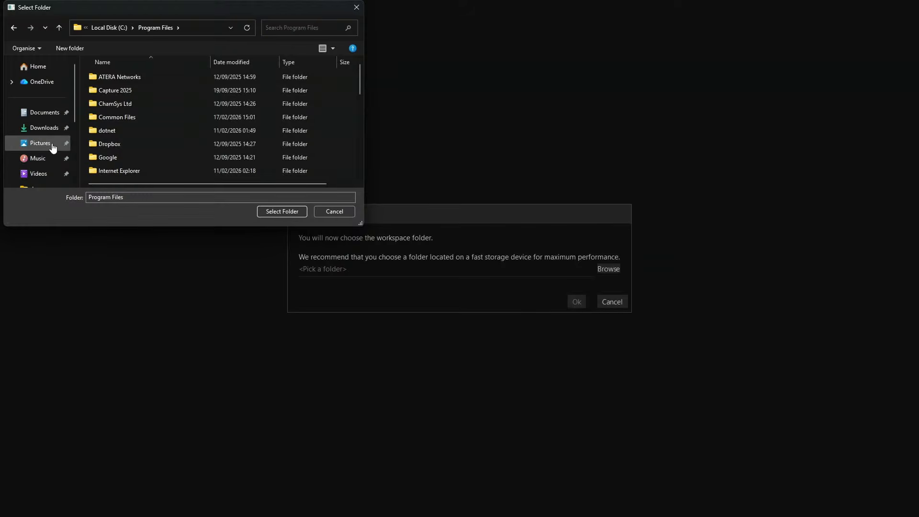
Step: Widen the folder browser's navigation area and go to the Support folder under Users on the C: drive
{"action": "left_click_drag", "start_coordinate": [79, 133], "coordinate": [148, 128]}
{"action": "scroll", "coordinate": [61, 143], "scroll_direction": "down", "scroll_amount": 3}
{"action": "left_click", "coordinate": [53, 143]}
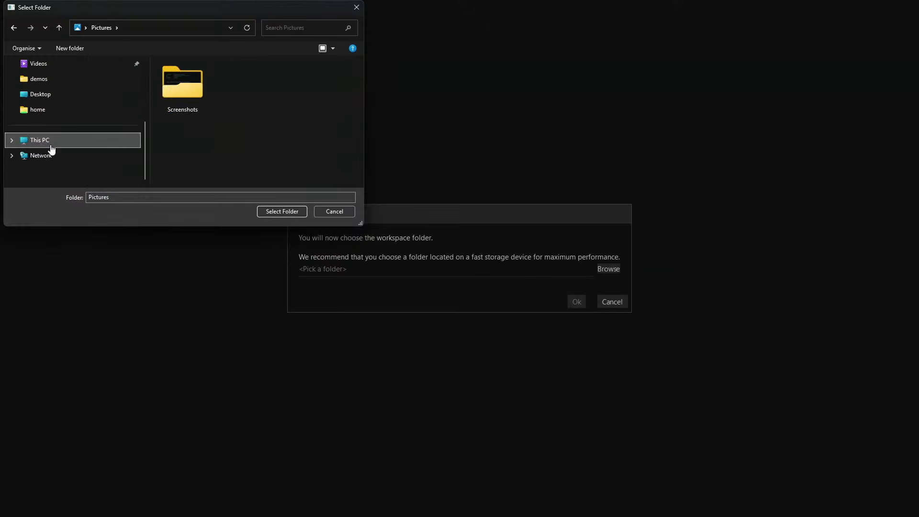
{"action": "double_click", "coordinate": [184, 96]}
{"action": "scroll", "coordinate": [180, 121], "scroll_direction": "down", "scroll_amount": 1}
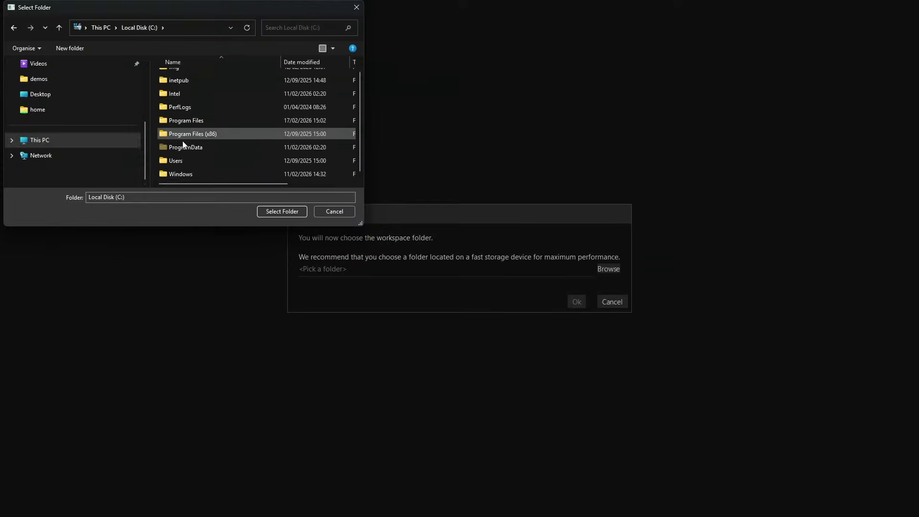
{"action": "double_click", "coordinate": [180, 160]}
{"action": "double_click", "coordinate": [182, 130]}
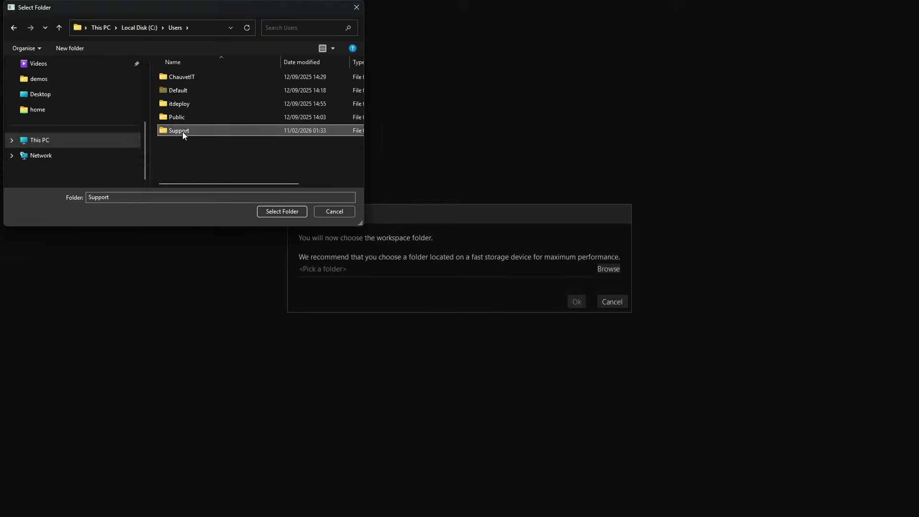
Step: Choose the MediaMaster26 folder on the Support account's Desktop as the workspace and open it
{"action": "left_click", "coordinate": [190, 116]}
{"action": "double_click", "coordinate": [190, 117]}
{"action": "left_click", "coordinate": [189, 101]}
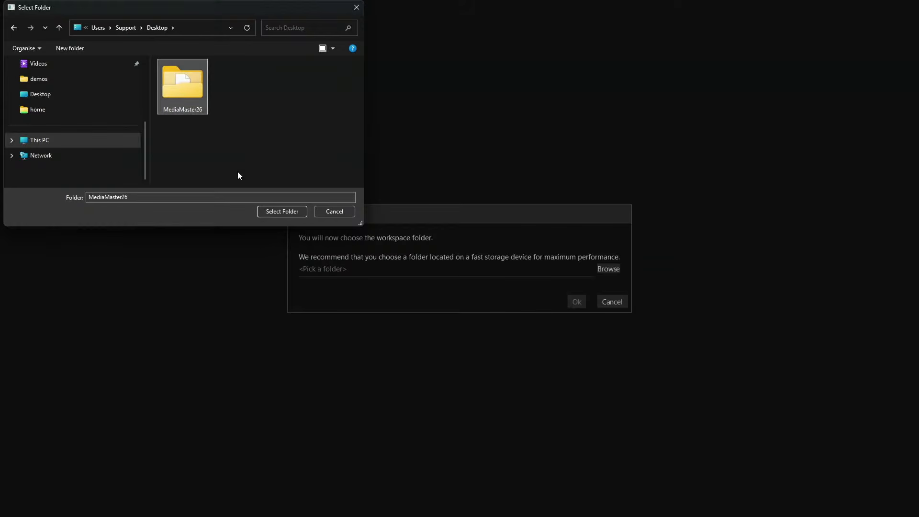
{"action": "left_click", "coordinate": [281, 211]}
{"action": "left_click", "coordinate": [574, 304]}
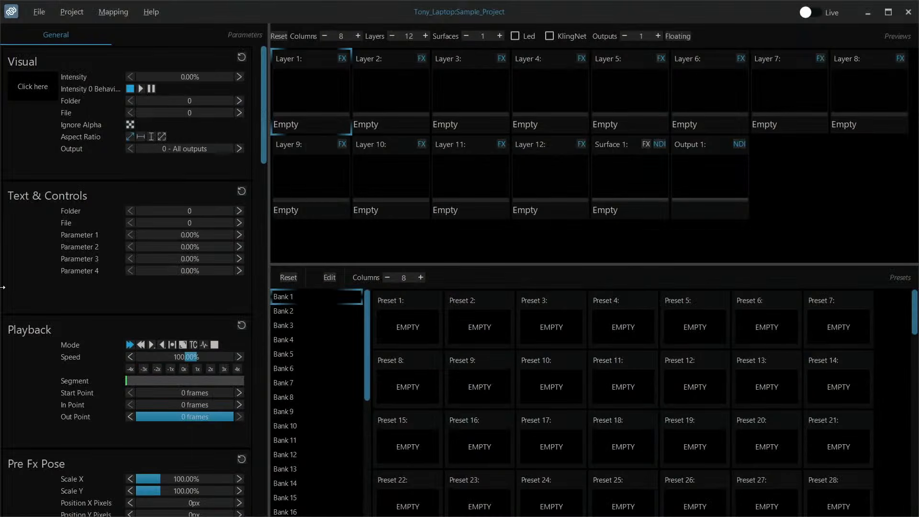
Step: Open the Workspace Manager and look through the media folders 001_Green to 005_Folder, returning to 001_Green
{"action": "left_click", "coordinate": [47, 7]}
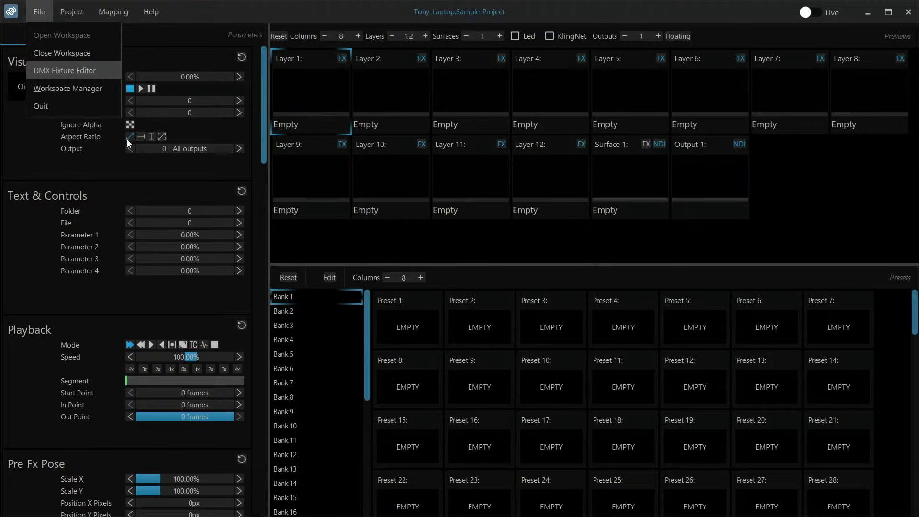
{"action": "left_click", "coordinate": [73, 83]}
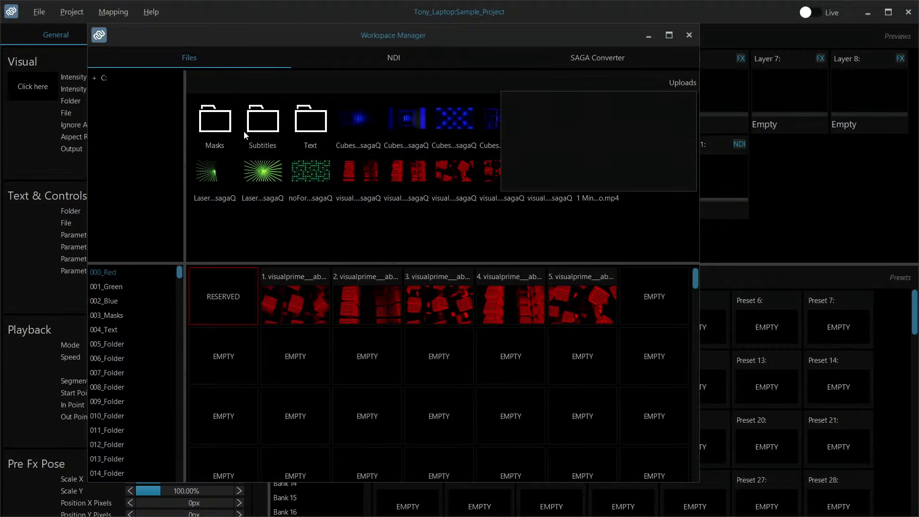
{"action": "left_click", "coordinate": [117, 287]}
{"action": "left_click", "coordinate": [116, 300]}
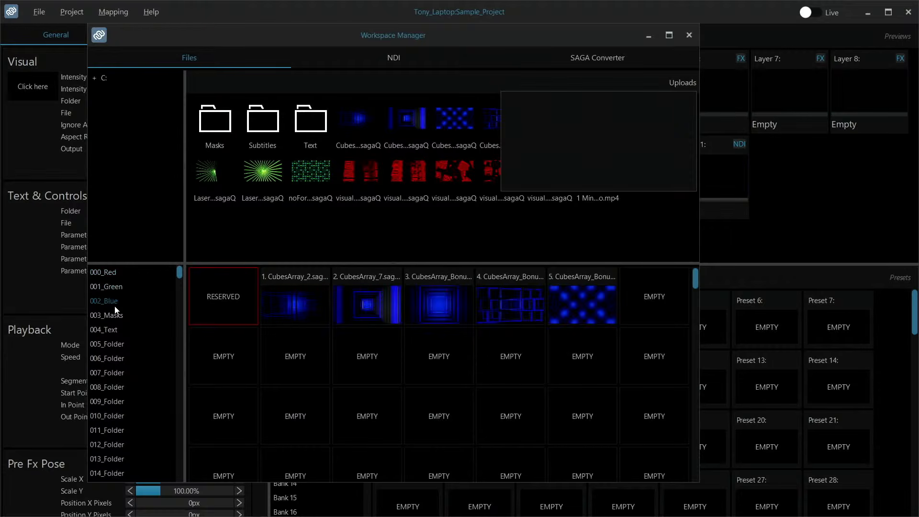
{"action": "left_click", "coordinate": [116, 315]}
{"action": "left_click", "coordinate": [116, 330]}
{"action": "left_click", "coordinate": [117, 344]}
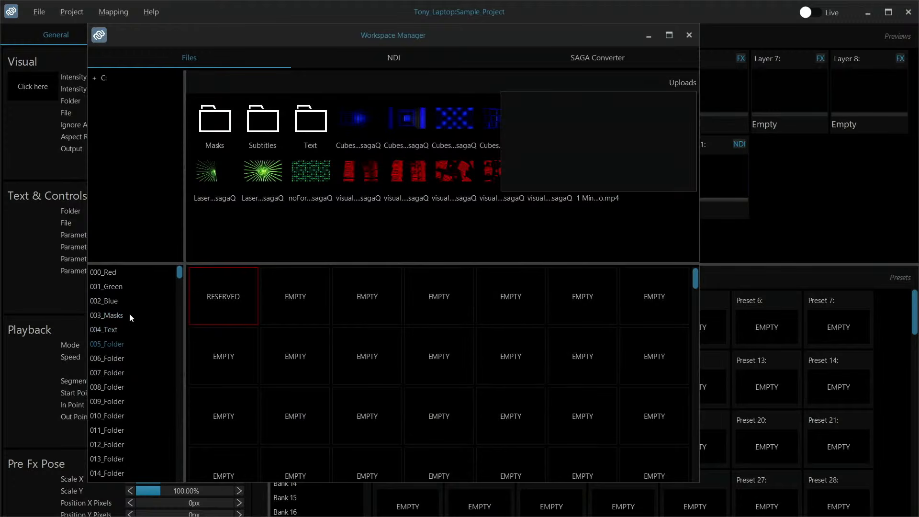
{"action": "left_click", "coordinate": [113, 288]}
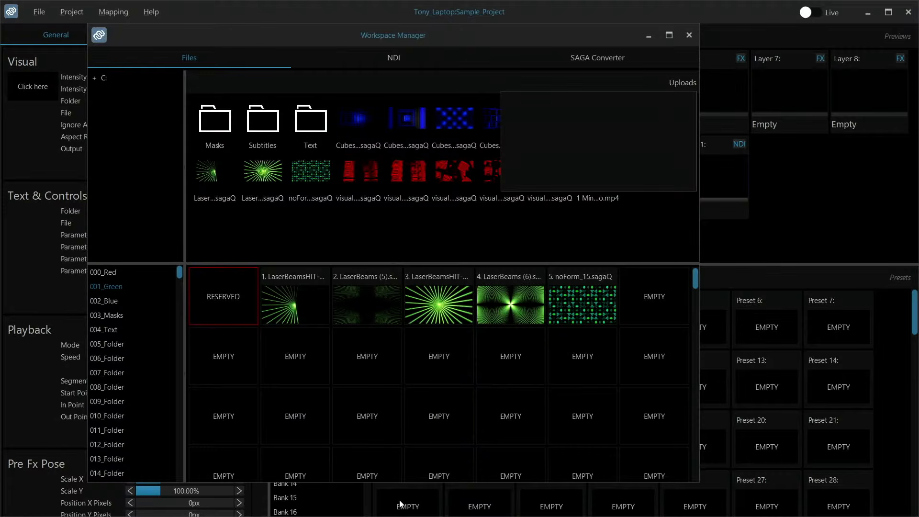
Step: Switch to File Explorer and browse through Users on the C: drive to the Support account's Desktop
{"action": "key", "text": "super"}
{"action": "left_click", "coordinate": [491, 505]}
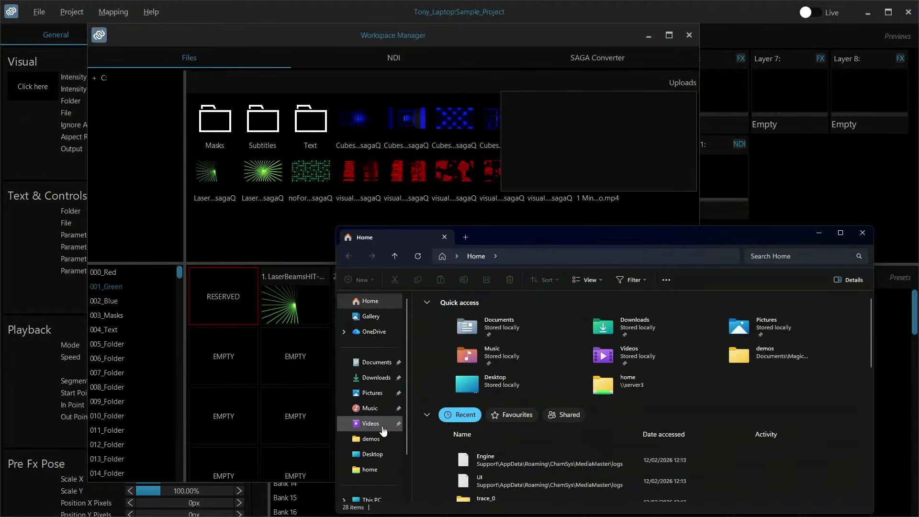
{"action": "scroll", "coordinate": [383, 430], "scroll_direction": "down", "scroll_amount": 1}
{"action": "left_click", "coordinate": [372, 450]}
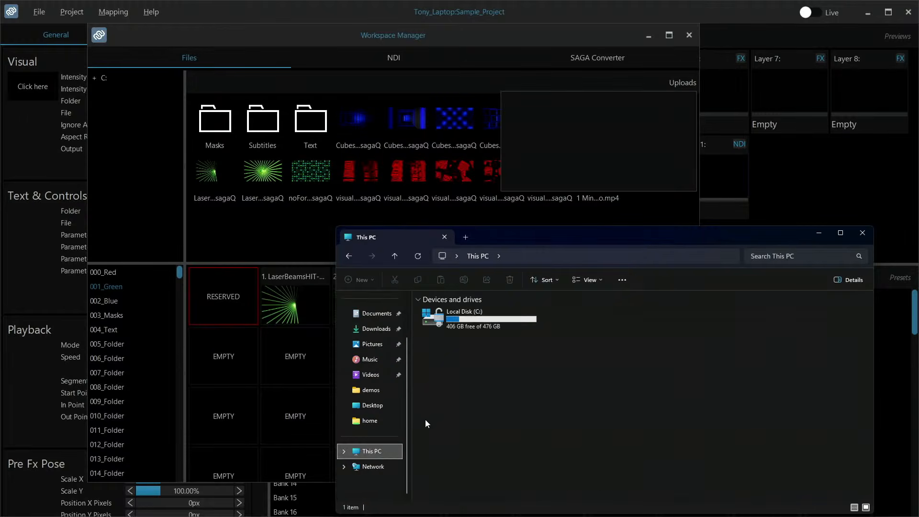
{"action": "double_click", "coordinate": [430, 329]}
{"action": "double_click", "coordinate": [444, 401]}
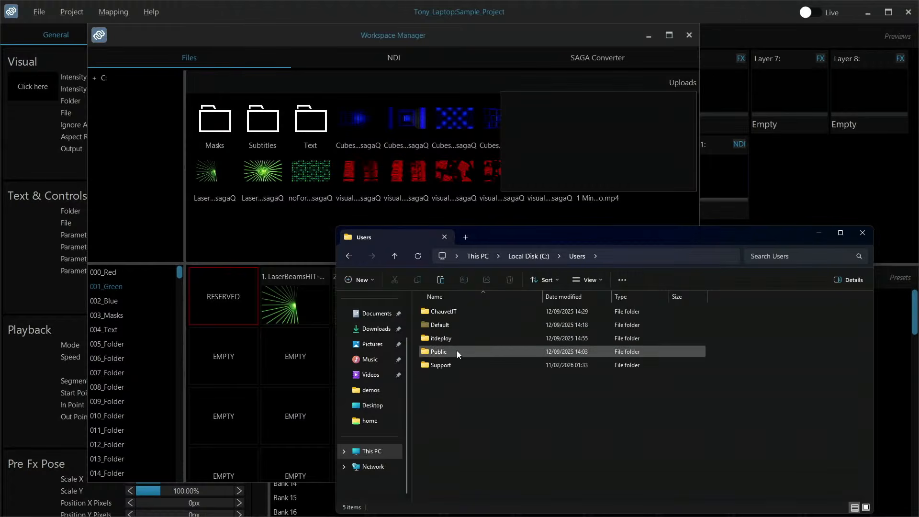
{"action": "double_click", "coordinate": [452, 362]}
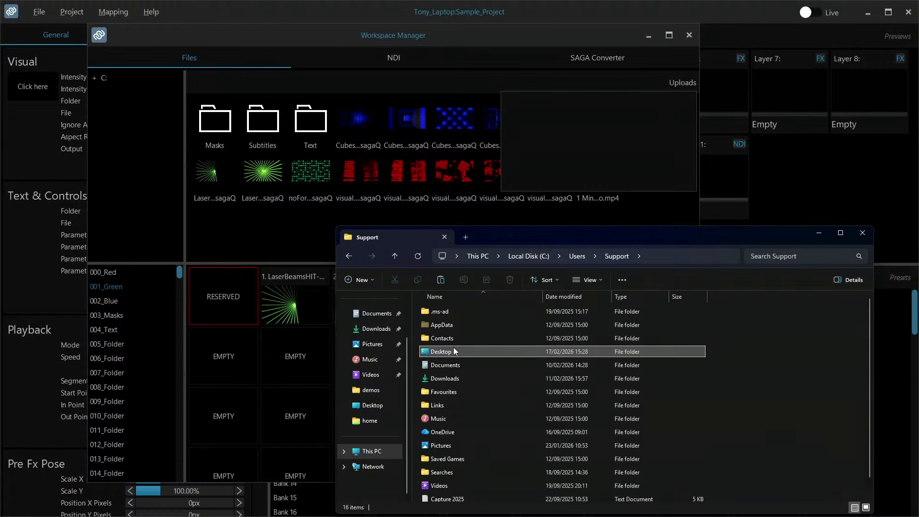
{"action": "double_click", "coordinate": [454, 351]}
Step: Import the 002_berries video from the Desktop into the Workspace Manager's media files
{"action": "left_click_drag", "start_coordinate": [600, 242], "coordinate": [706, 244]}
{"action": "left_click_drag", "start_coordinate": [721, 330], "coordinate": [388, 225]}
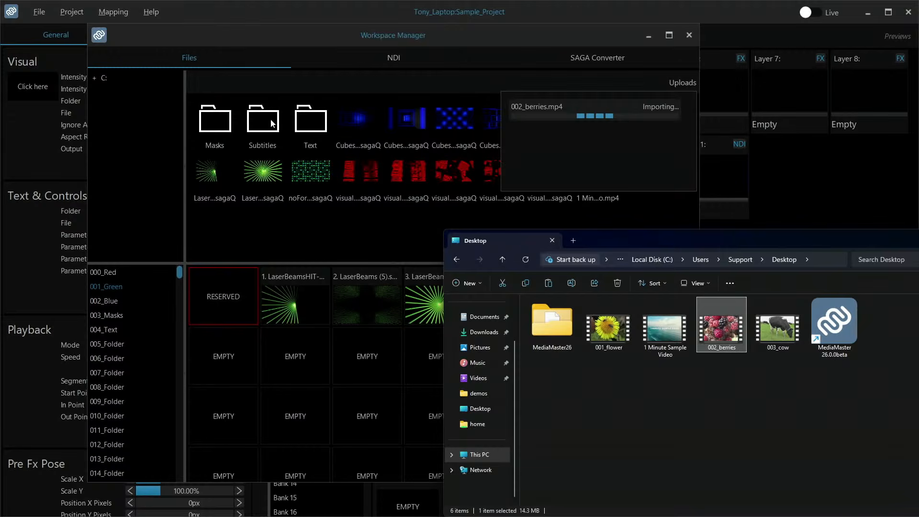
{"action": "left_click", "coordinate": [103, 79]}
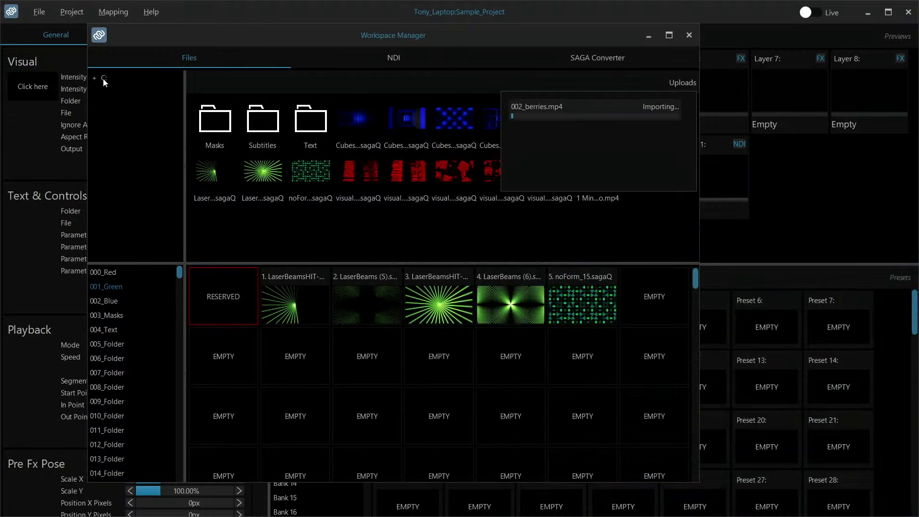
Step: Assign a red visualprime clip, 002_berries.mp4 and 1 Minute Sample Video.mp4 to slots 9, 10 and 11 of 001_Green, and close the Workspace Manager
{"action": "left_click_drag", "start_coordinate": [359, 172], "coordinate": [376, 334]}
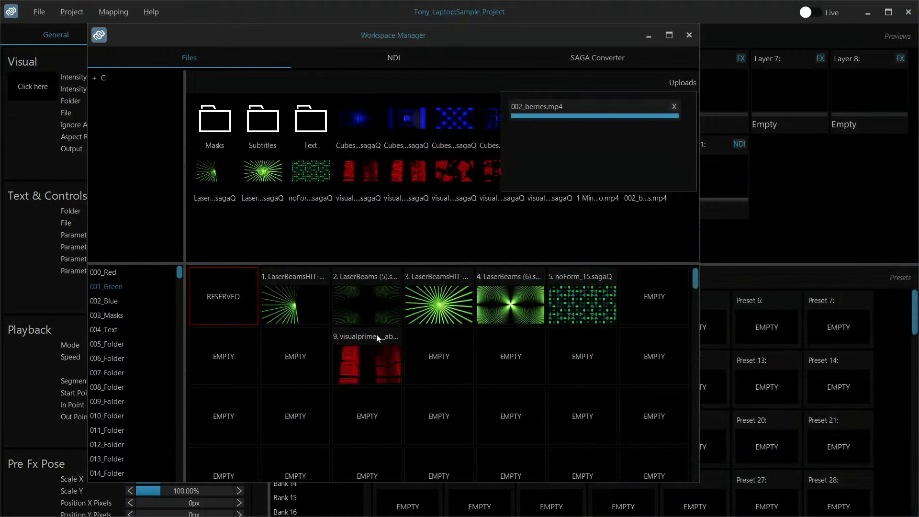
{"action": "left_click", "coordinate": [673, 106]}
{"action": "left_click_drag", "start_coordinate": [648, 200], "coordinate": [447, 362]}
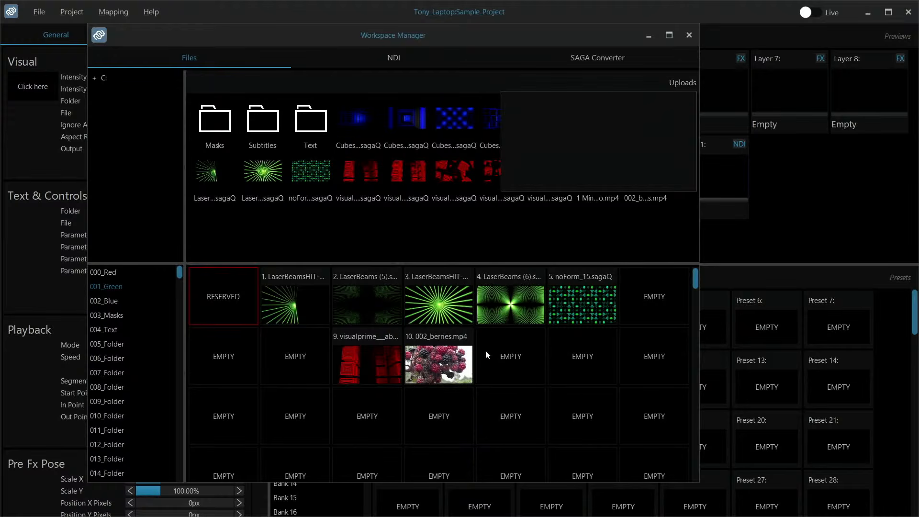
{"action": "left_click", "coordinate": [599, 197]}
{"action": "left_click_drag", "start_coordinate": [598, 197], "coordinate": [510, 343]}
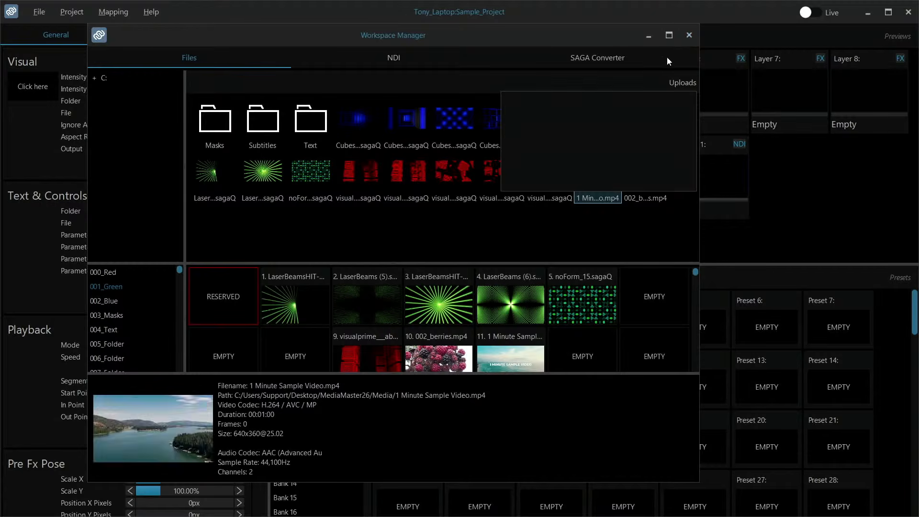
{"action": "left_click", "coordinate": [689, 35]}
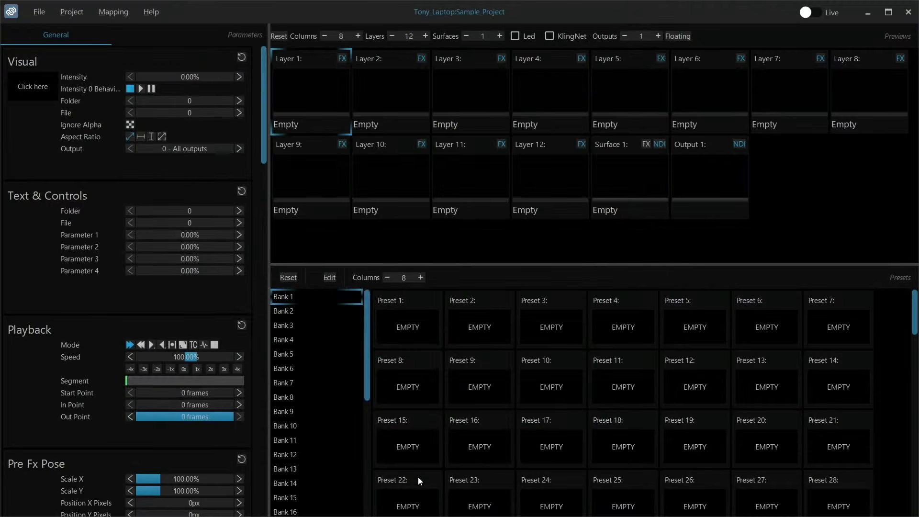
Step: Examine the files in the Media folder of the Desktop's MediaMaster26 workspace in File Explorer, and close it
{"action": "key", "text": "super"}
{"action": "left_click", "coordinate": [492, 505]}
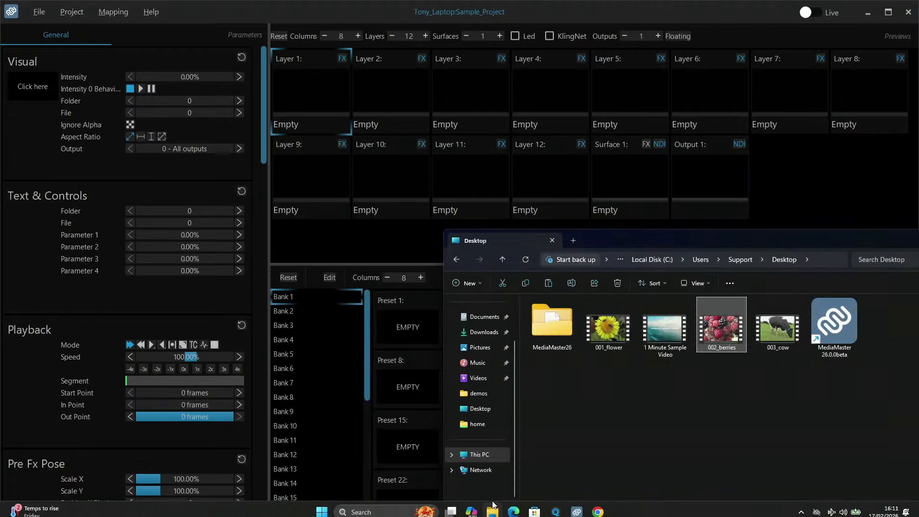
{"action": "double_click", "coordinate": [569, 319]}
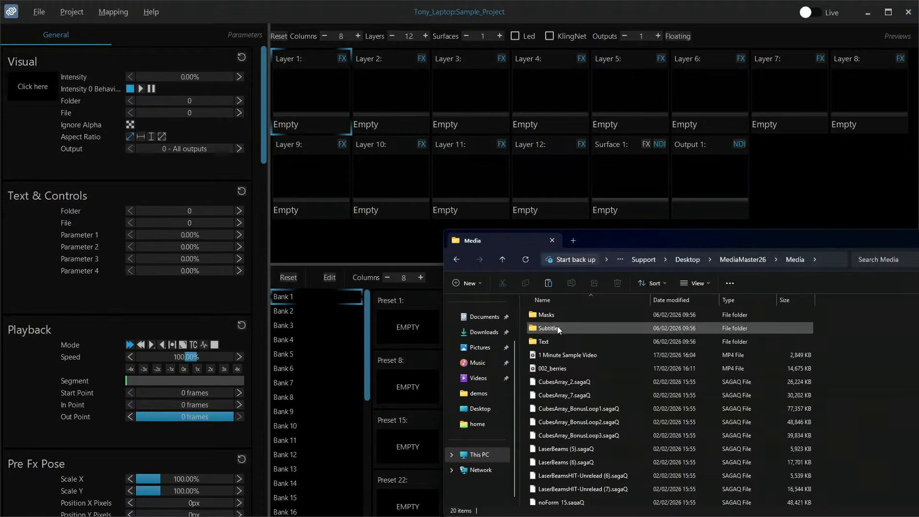
{"action": "scroll", "coordinate": [569, 367], "scroll_direction": "down", "scroll_amount": 2}
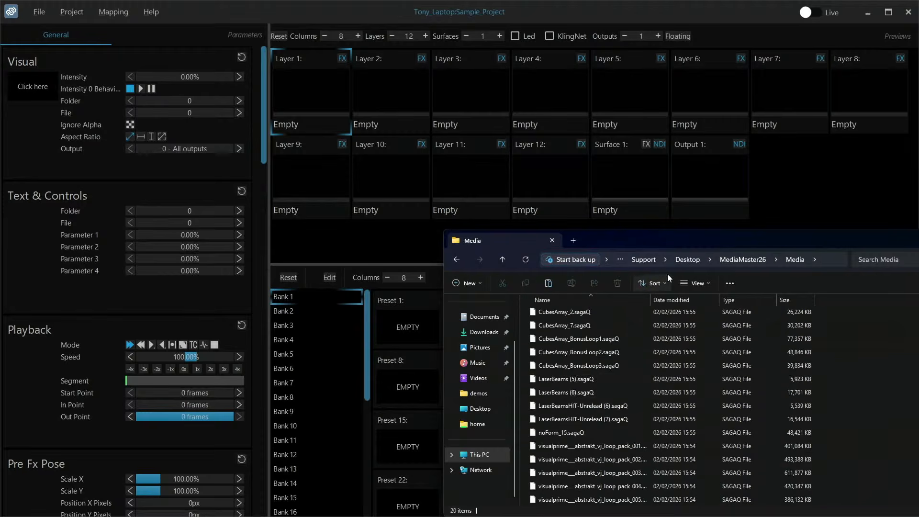
{"action": "left_click_drag", "start_coordinate": [705, 242], "coordinate": [548, 211]}
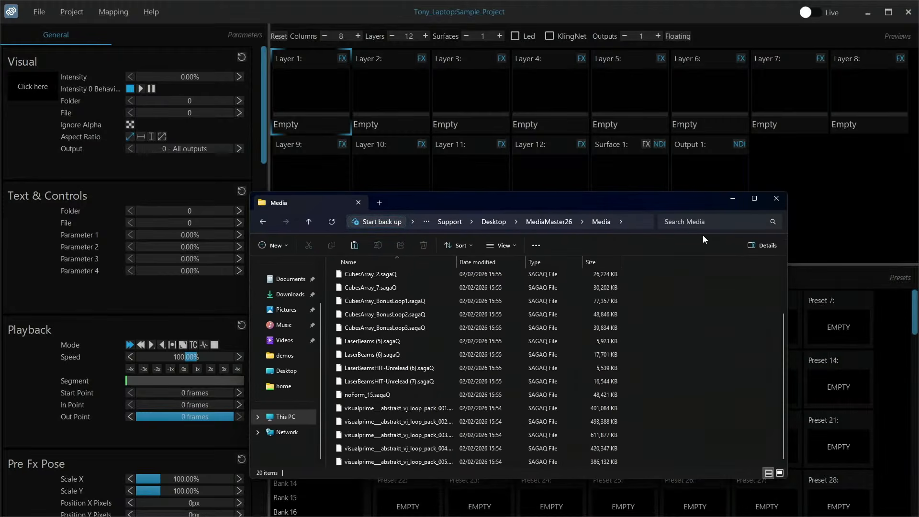
{"action": "left_click", "coordinate": [772, 201]}
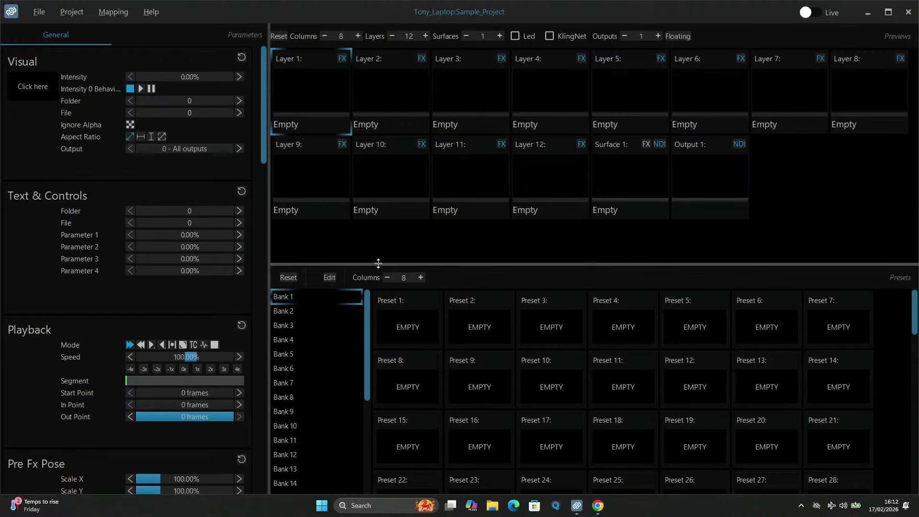
Step: Enlarge the Previews area over the Presets and widen the Parameters area to two columns, with Layer 1 selected
{"action": "left_click_drag", "start_coordinate": [377, 262], "coordinate": [464, 346]}
{"action": "left_click_drag", "start_coordinate": [267, 316], "coordinate": [512, 309]}
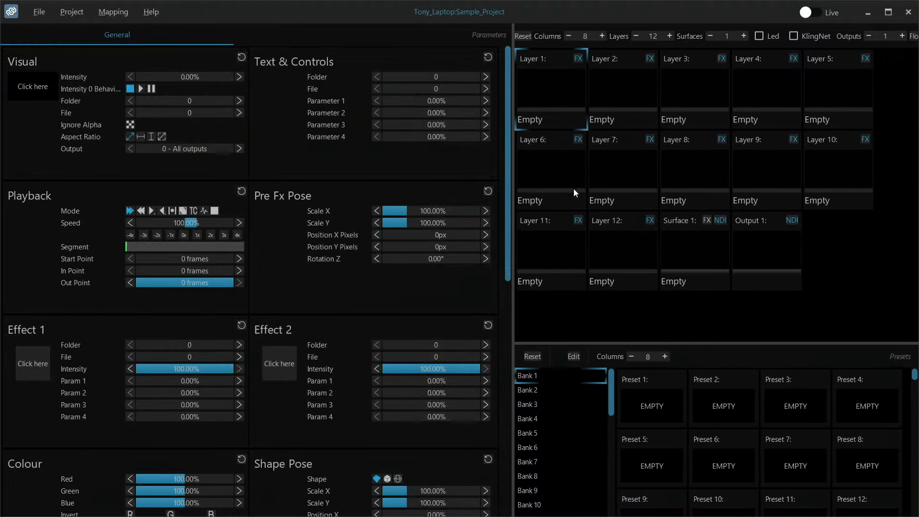
{"action": "left_click", "coordinate": [562, 106]}
{"action": "left_click_drag", "start_coordinate": [512, 321], "coordinate": [530, 328]}
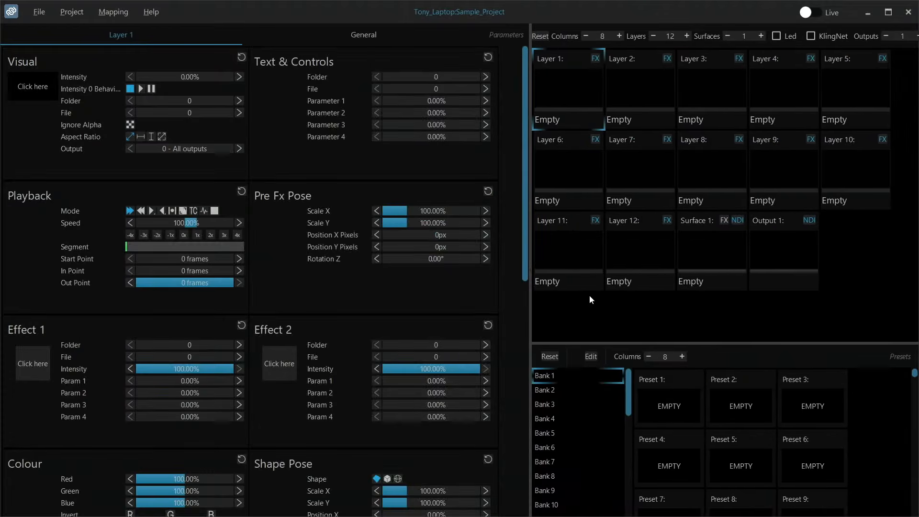
Step: Look through the parameters of Output 1, Surface 1 and Layers 8, 7 and 6, returning to Layer 1
{"action": "left_click", "coordinate": [775, 243]}
{"action": "left_click", "coordinate": [719, 249]}
{"action": "left_click", "coordinate": [704, 177]}
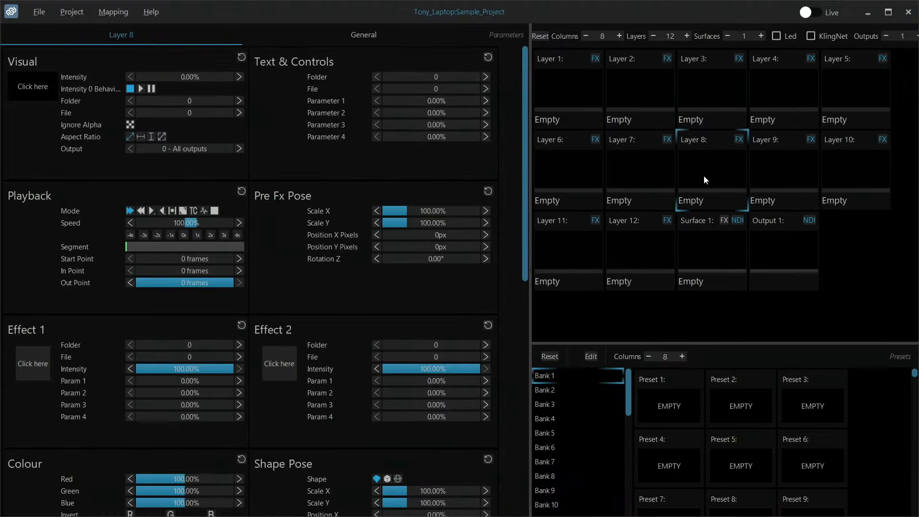
{"action": "left_click", "coordinate": [638, 173]}
{"action": "left_click", "coordinate": [587, 172]}
{"action": "left_click", "coordinate": [566, 88]}
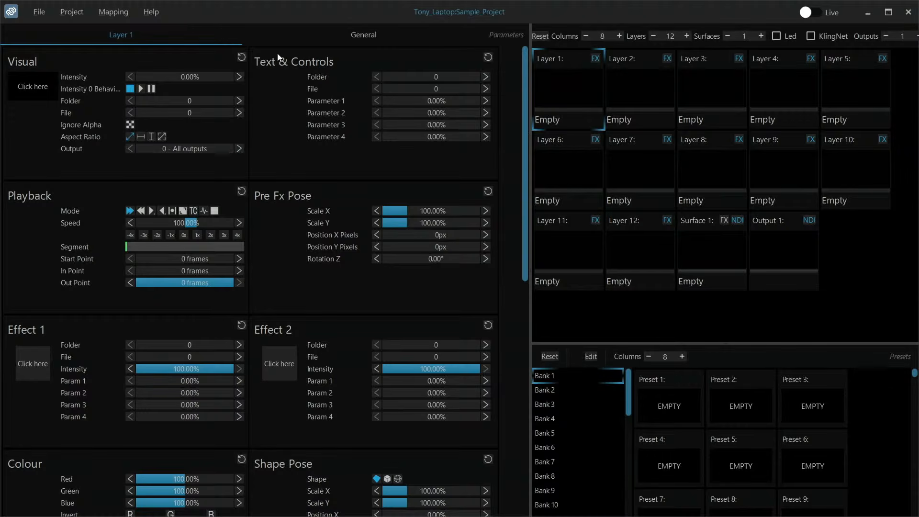
Step: Rearrange Layer 1's parameter groups, putting Text & Controls after Shape Pose and Colour beside Visual
{"action": "left_click_drag", "start_coordinate": [277, 53], "coordinate": [315, 446]}
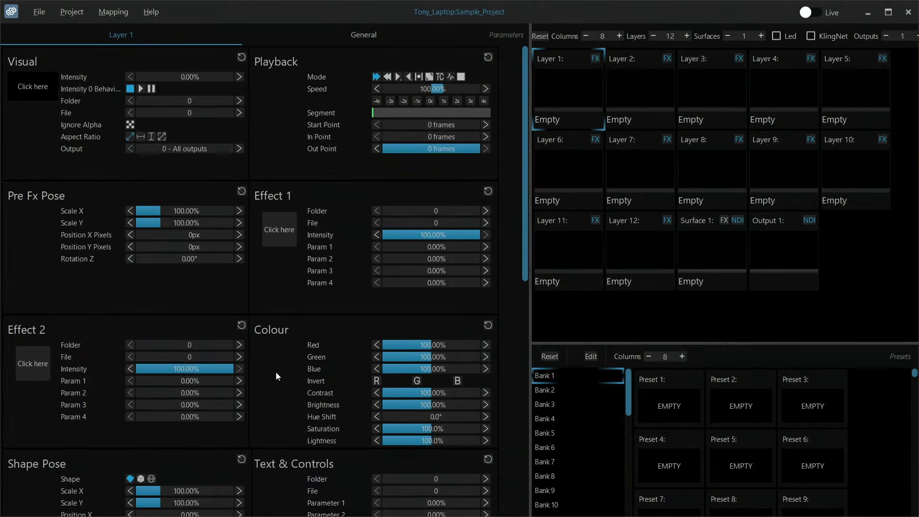
{"action": "left_click_drag", "start_coordinate": [275, 372], "coordinate": [286, 109]}
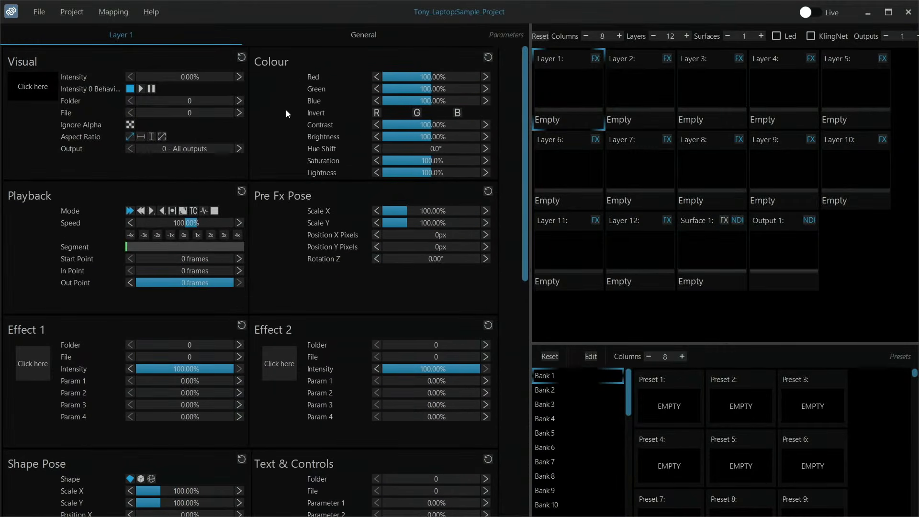
Step: Compare the parameters of Output 1, Layer 1, Layer 2 and Surface 1, ending on Layer 1
{"action": "left_click", "coordinate": [776, 253]}
{"action": "left_click", "coordinate": [576, 82]}
{"action": "left_click", "coordinate": [647, 78]}
{"action": "left_click", "coordinate": [582, 83]}
{"action": "left_click", "coordinate": [722, 242]}
{"action": "left_click", "coordinate": [766, 241]}
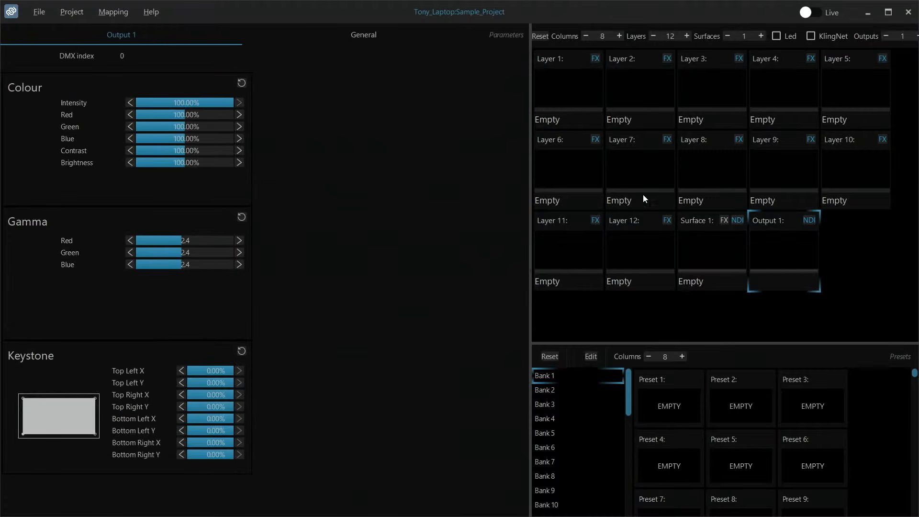
{"action": "left_click", "coordinate": [591, 119]}
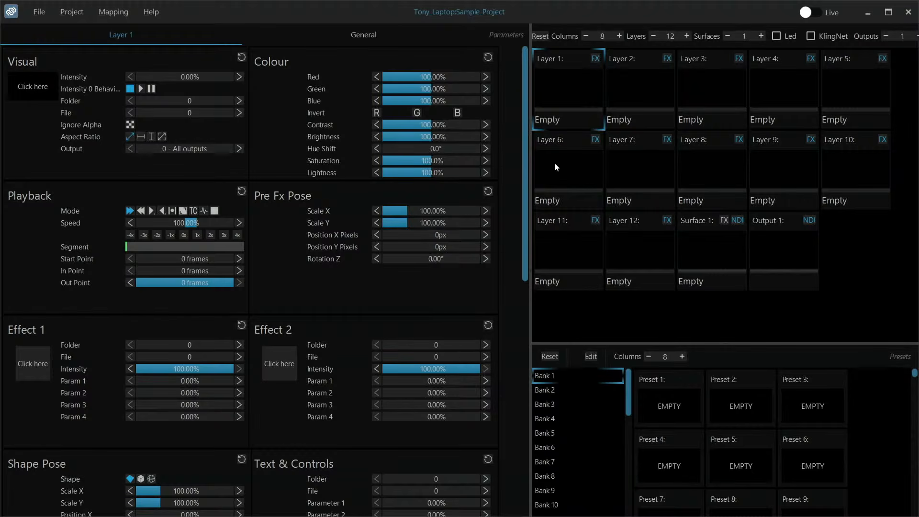
Step: Enable Live mode for the project and confirm entering it
{"action": "left_click", "coordinate": [805, 13]}
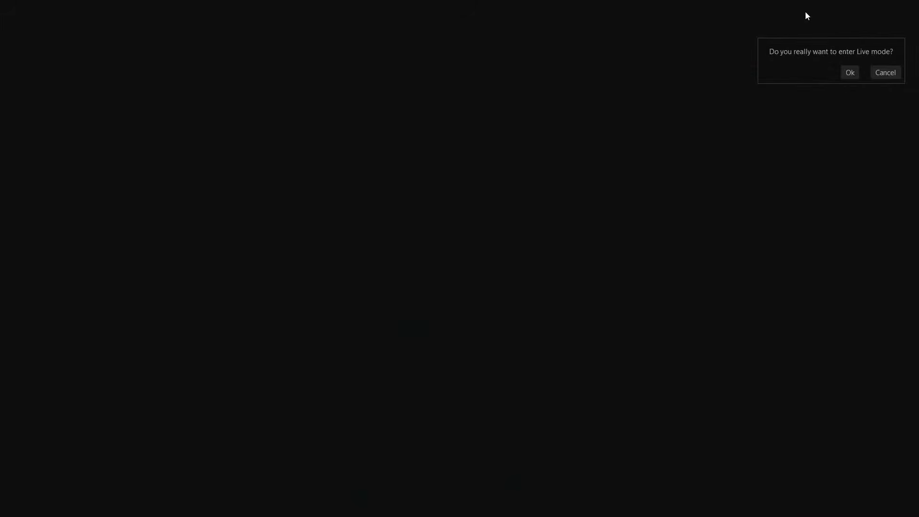
{"action": "left_click", "coordinate": [845, 72]}
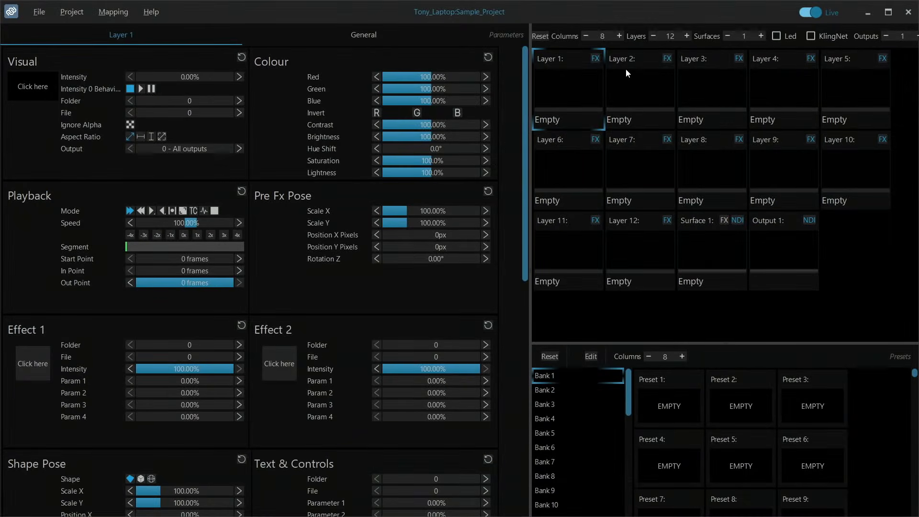
{"action": "left_click", "coordinate": [686, 36]}
{"action": "left_click", "coordinate": [759, 36]}
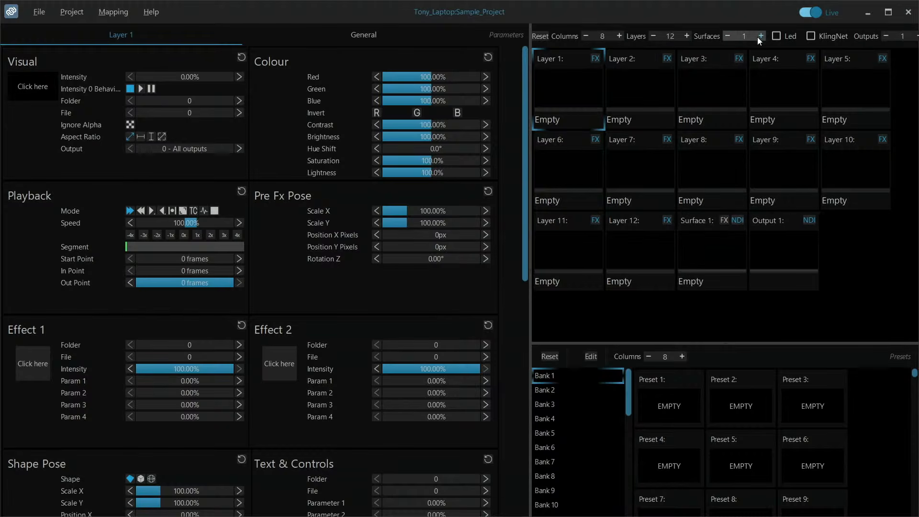
{"action": "left_click", "coordinate": [728, 36]}
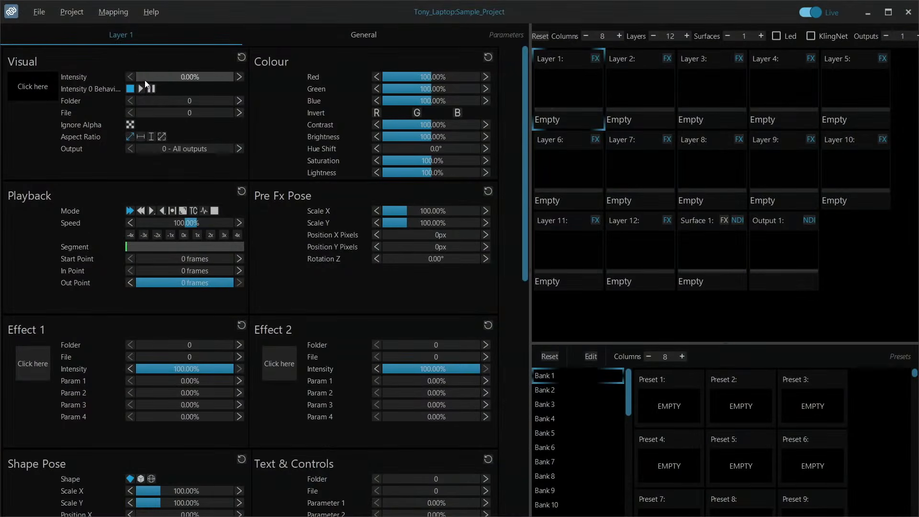
Step: Set Layer 1's visual intensity to 100% and choose folder 1, file 1 as its media
{"action": "left_click_drag", "start_coordinate": [145, 78], "coordinate": [231, 73]}
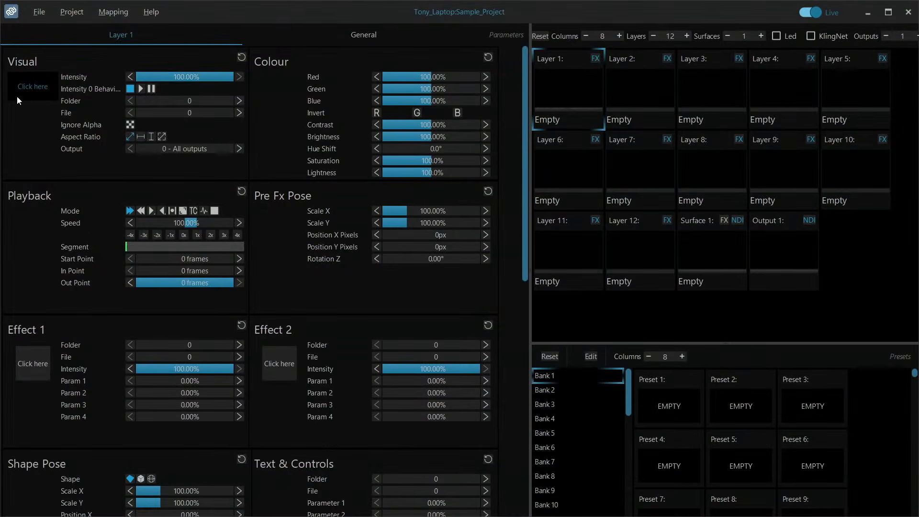
{"action": "left_click", "coordinate": [239, 100]}
{"action": "left_click", "coordinate": [239, 113]}
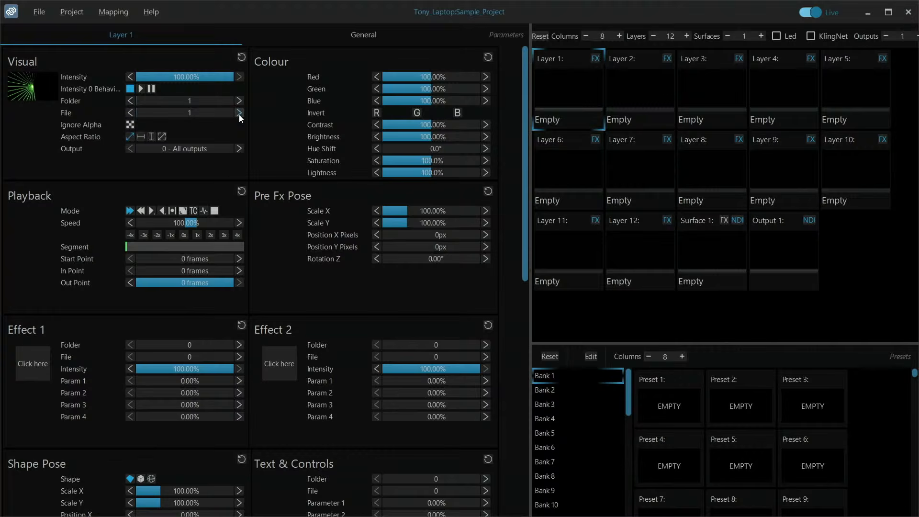
Step: Replace Layer 1's visual with noForm_15.sagaQ from the 001_Green folder in the media picker
{"action": "left_click", "coordinate": [30, 87]}
{"action": "left_click", "coordinate": [39, 99]}
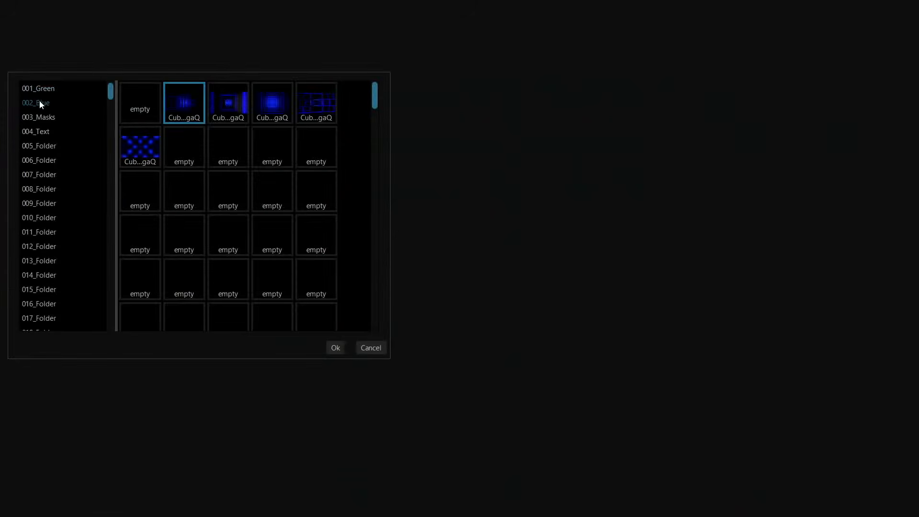
{"action": "left_click", "coordinate": [41, 94]}
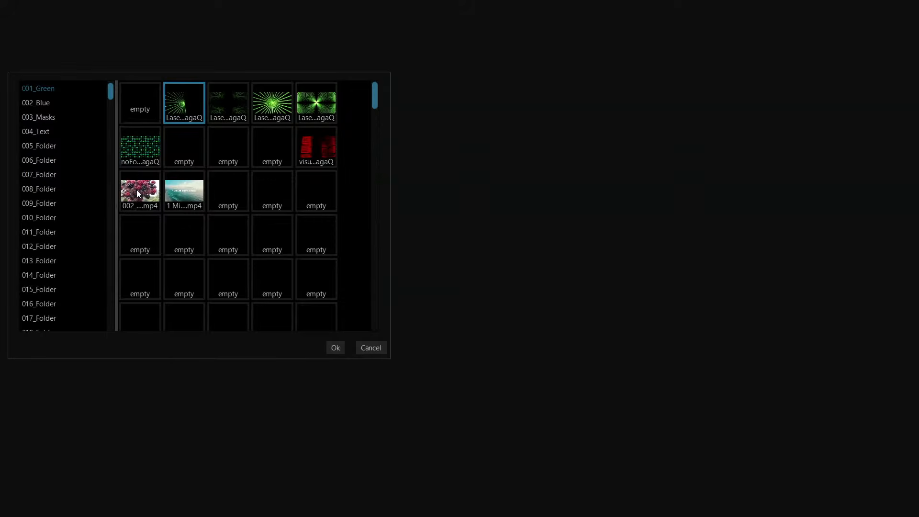
{"action": "left_click", "coordinate": [138, 152]}
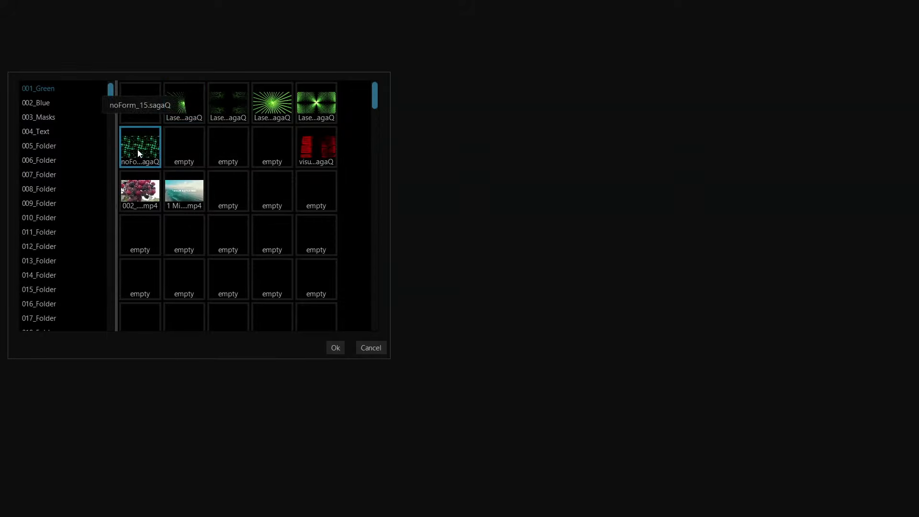
{"action": "left_click", "coordinate": [338, 350]}
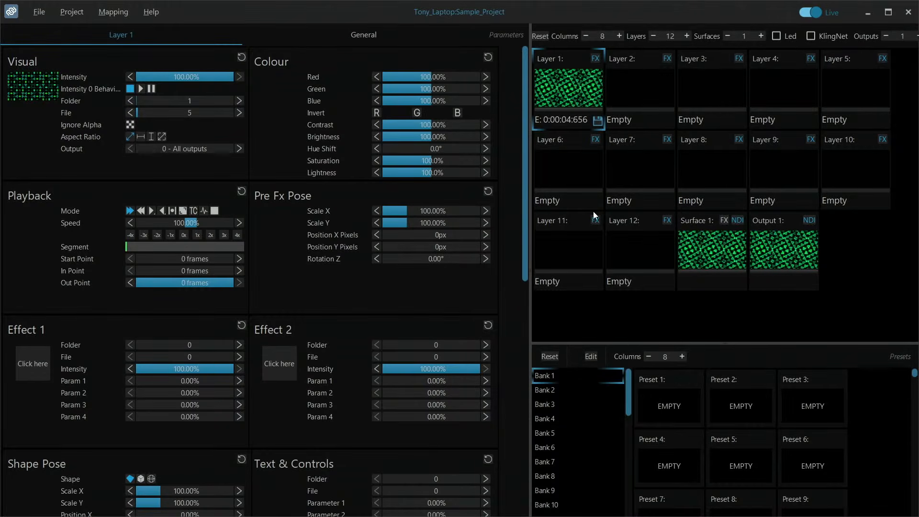
Step: Set Layer 1's colour levels to 52.90% Red and 6.90% Green
{"action": "left_click", "coordinate": [394, 78]}
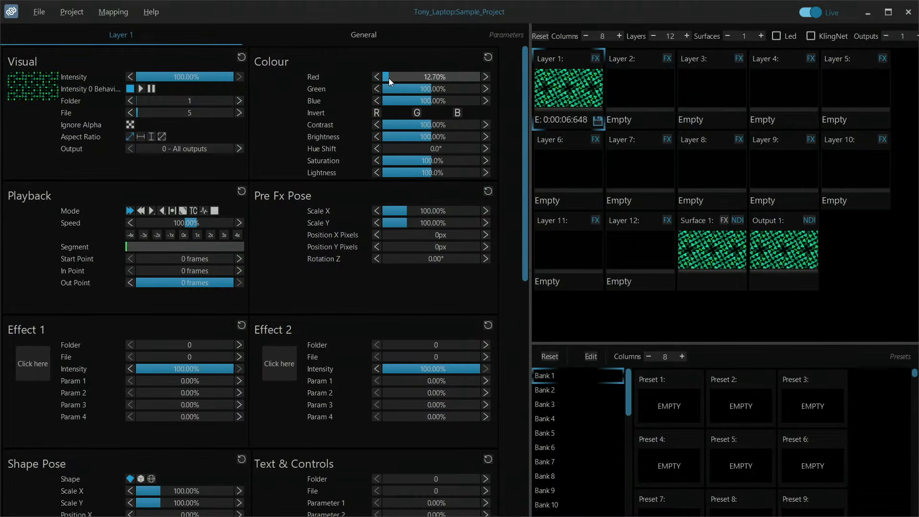
{"action": "mouse_move", "coordinate": [389, 78]}
{"action": "left_mouse_down"}
{"action": "mouse_move", "coordinate": [451, 67]}
{"action": "mouse_move", "coordinate": [386, 90]}
{"action": "left_mouse_up"}
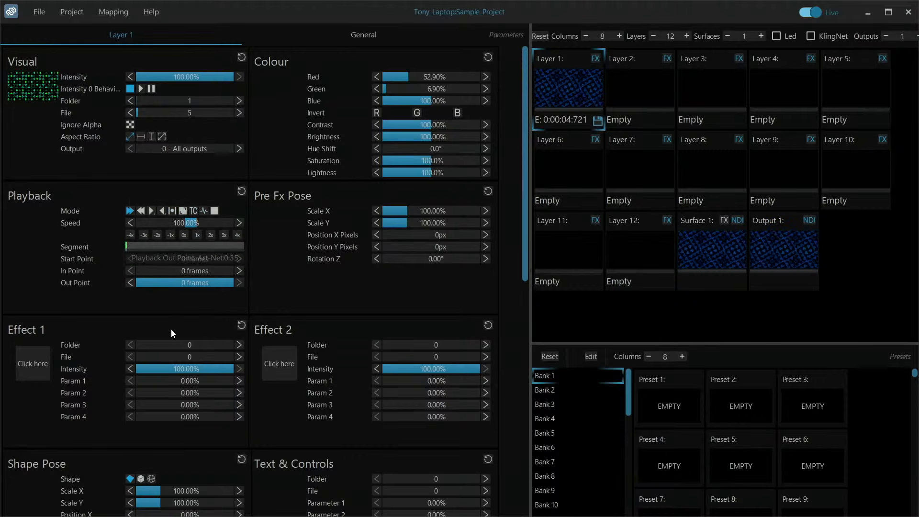
Step: Look through Layer 1's further parameter groups, including Shape Pose, Cropping and Mask Setup
{"action": "scroll", "coordinate": [172, 329], "scroll_direction": "down", "scroll_amount": 8}
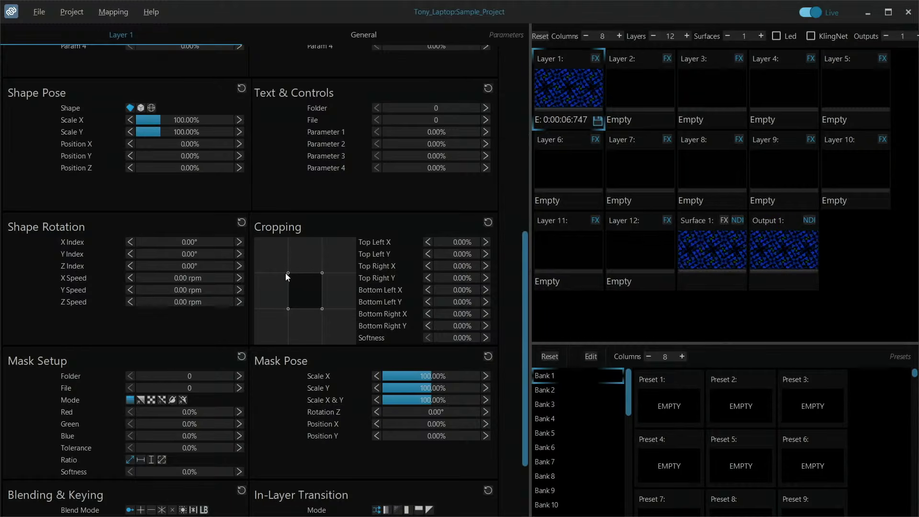
{"action": "mouse_move", "coordinate": [288, 273]}
{"action": "left_mouse_down"}
{"action": "mouse_move", "coordinate": [301, 280]}
{"action": "mouse_move", "coordinate": [288, 274]}
{"action": "left_mouse_up"}
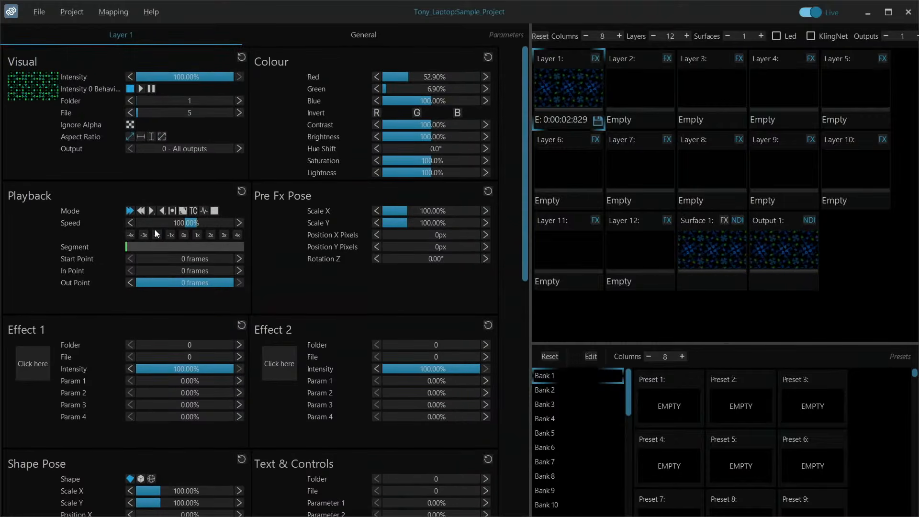
Step: Open the DMX Patch Editor and examine the list of available layer, surface, LED, output, preset and general fixtures
{"action": "left_click", "coordinate": [72, 12]}
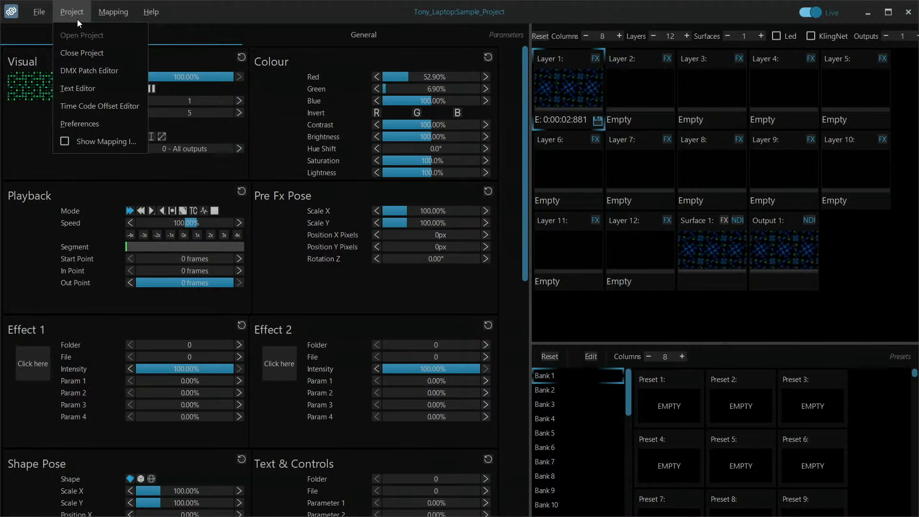
{"action": "left_click", "coordinate": [87, 71]}
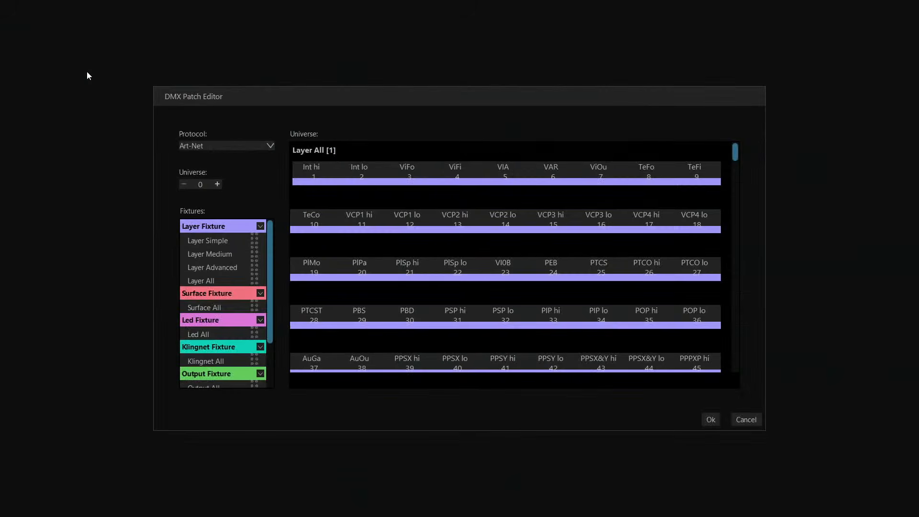
{"action": "scroll", "coordinate": [199, 245], "scroll_direction": "down", "scroll_amount": 2}
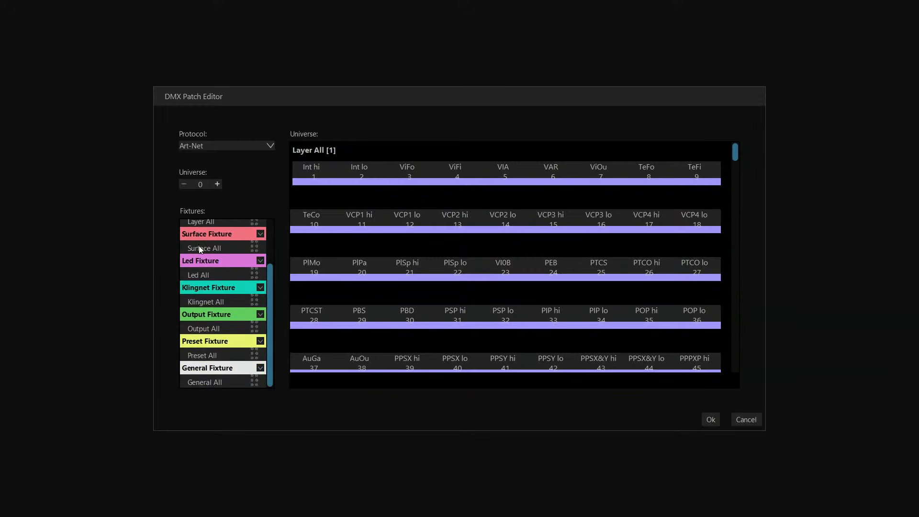
{"action": "scroll", "coordinate": [199, 245], "scroll_direction": "up", "scroll_amount": 3}
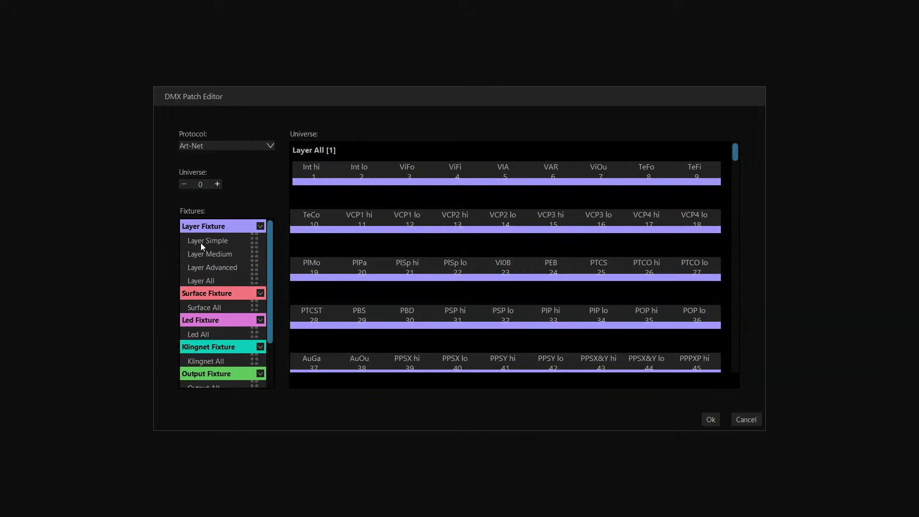
{"action": "scroll", "coordinate": [201, 245], "scroll_direction": "down", "scroll_amount": 3}
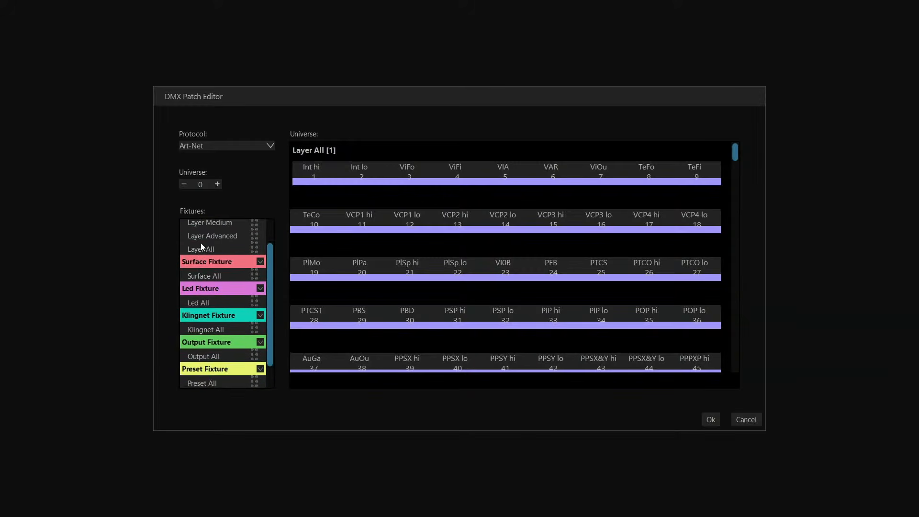
{"action": "scroll", "coordinate": [201, 245], "scroll_direction": "up", "scroll_amount": 3}
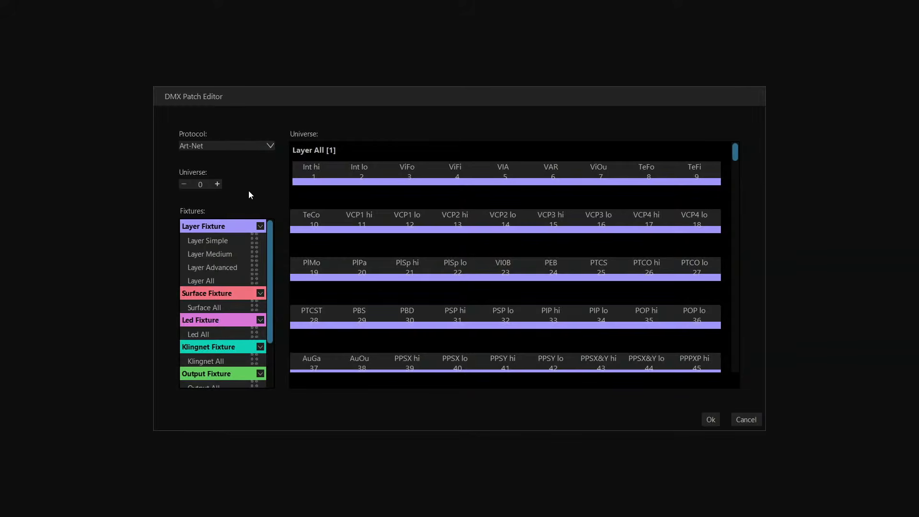
Step: Display universe 40 in the DMX patch and check which DMX protocols are offered
{"action": "left_click", "coordinate": [217, 184]}
{"action": "left_click", "coordinate": [217, 184]}
{"action": "left_click", "coordinate": [216, 184]}
{"action": "left_click", "coordinate": [216, 184]}
{"action": "left_click", "coordinate": [217, 184]}
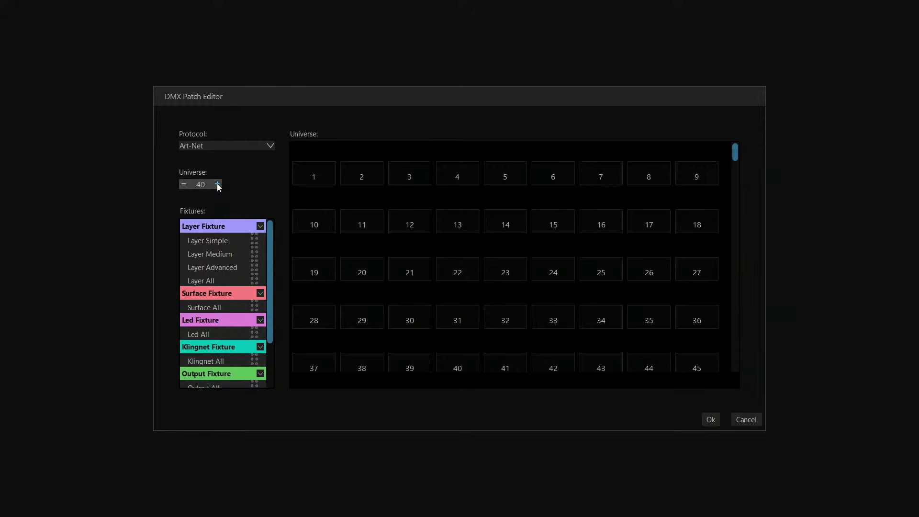
{"action": "left_click_drag", "start_coordinate": [204, 239], "coordinate": [202, 269]}
{"action": "left_click", "coordinate": [269, 145]}
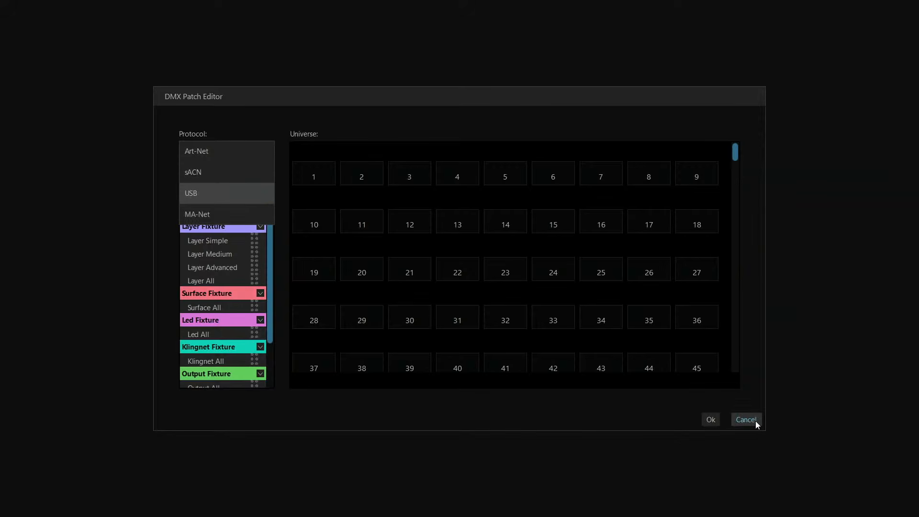
Step: Collapse and re-expand the Layer Fixture group, and close the DMX Patch Editor without applying changes
{"action": "scroll", "coordinate": [211, 256], "scroll_direction": "down", "scroll_amount": 2}
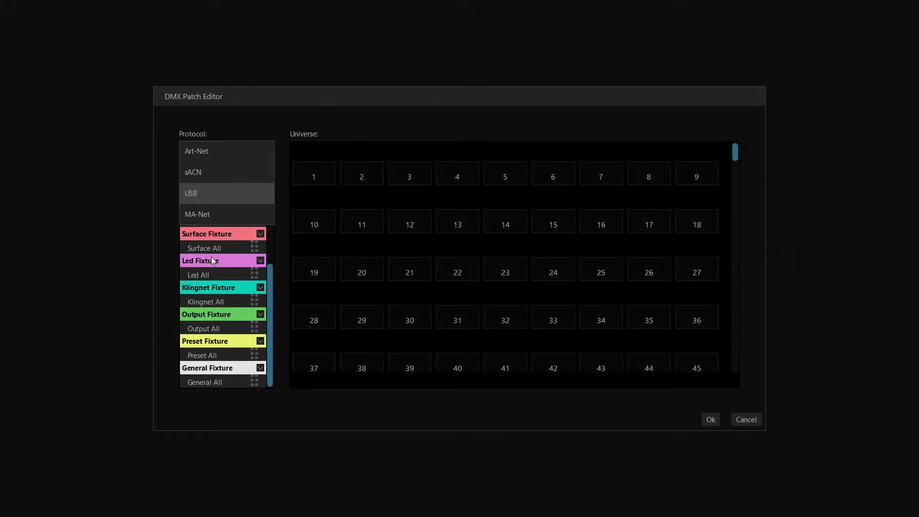
{"action": "scroll", "coordinate": [251, 250], "scroll_direction": "up", "scroll_amount": 2}
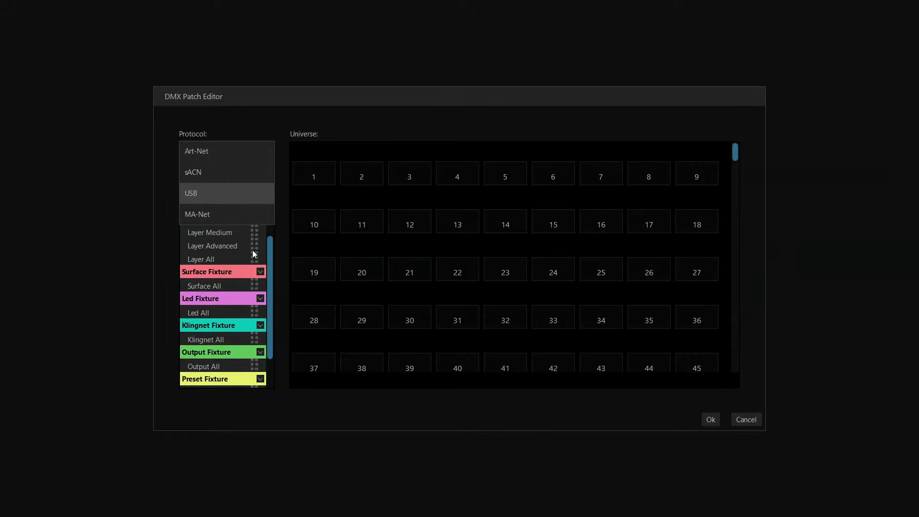
{"action": "left_click", "coordinate": [262, 227]}
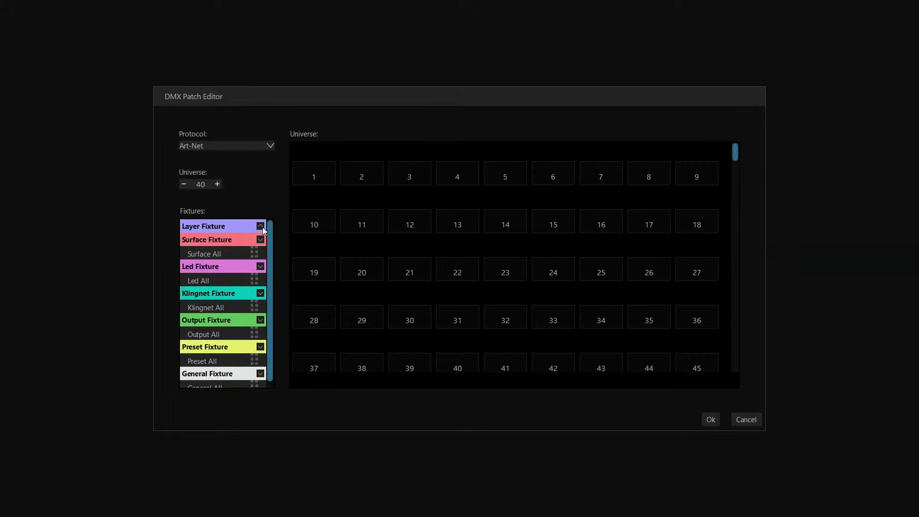
{"action": "left_click", "coordinate": [262, 227]}
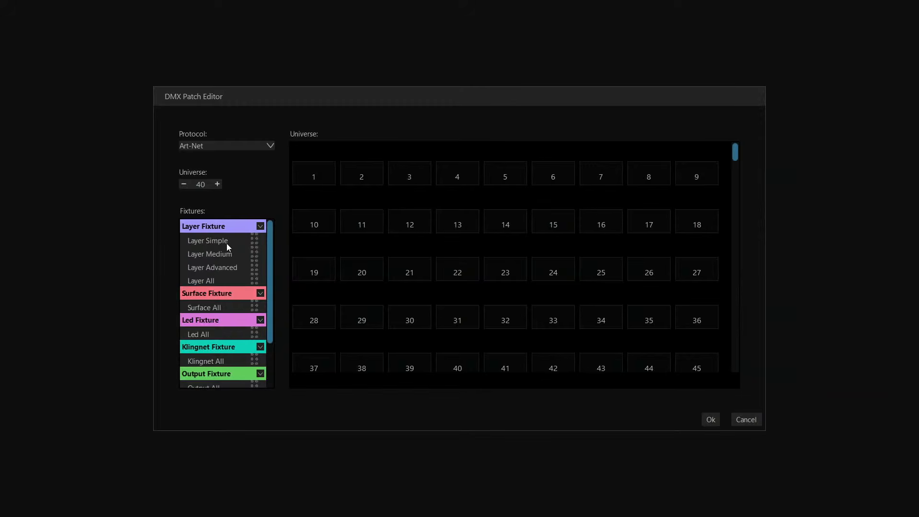
{"action": "left_click", "coordinate": [746, 420]}
Step: Reopen the DMX Patch Editor and switch the displayed Art-Net universe to 1 and down to 0
{"action": "left_click", "coordinate": [72, 14]}
{"action": "mouse_move", "coordinate": [101, 14]}
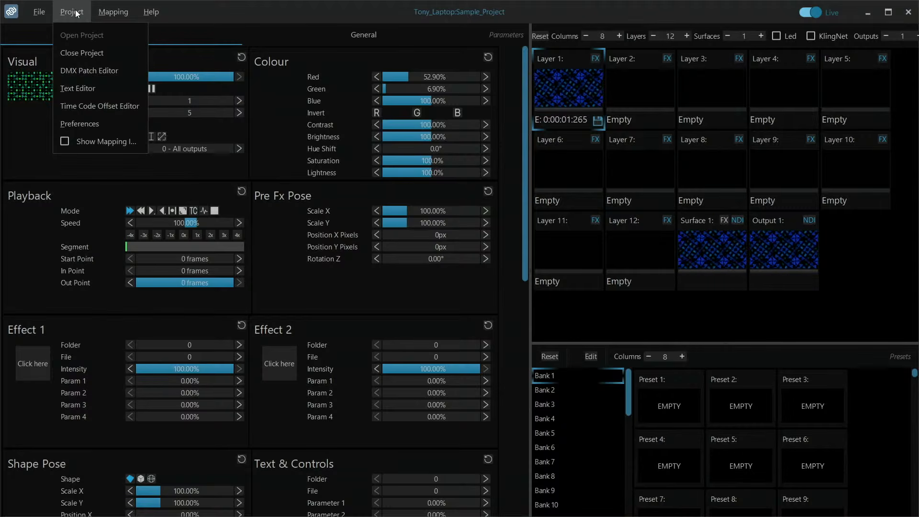
{"action": "left_click", "coordinate": [82, 70]}
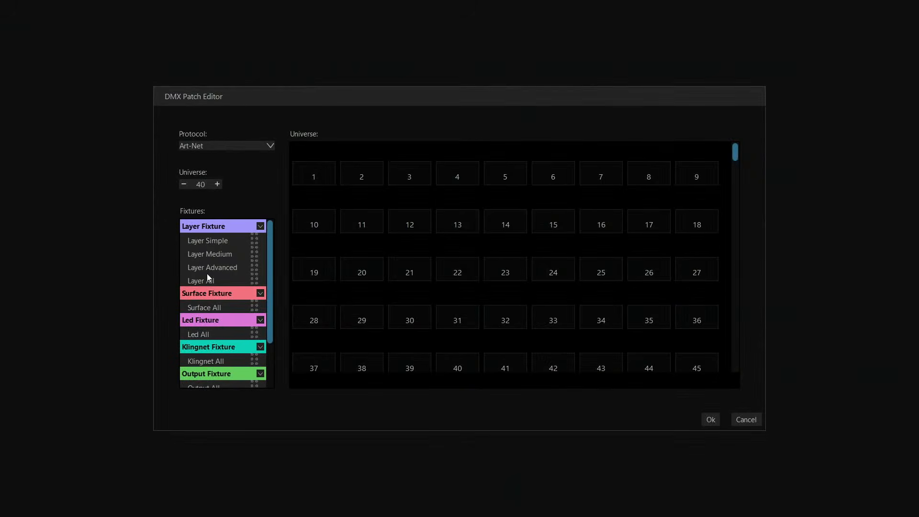
{"action": "scroll", "coordinate": [207, 273], "scroll_direction": "down", "scroll_amount": 2}
{"action": "scroll", "coordinate": [207, 274], "scroll_direction": "up", "scroll_amount": 2}
{"action": "double_click", "coordinate": [205, 185]}
{"action": "type", "text": "1"}
{"action": "left_click", "coordinate": [183, 184]}
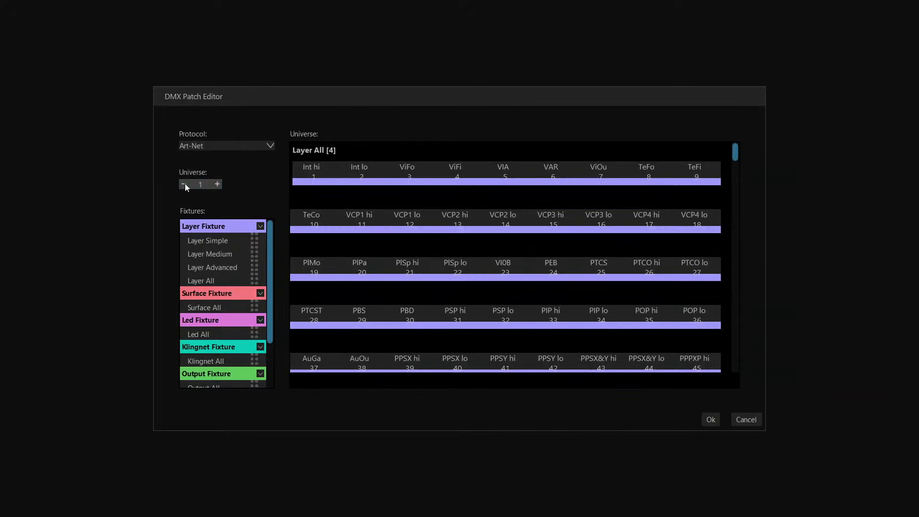
Step: Examine the channels patched in universe 0 and cancel the DMX Patch Editor
{"action": "scroll", "coordinate": [421, 194], "scroll_direction": "down", "scroll_amount": 5}
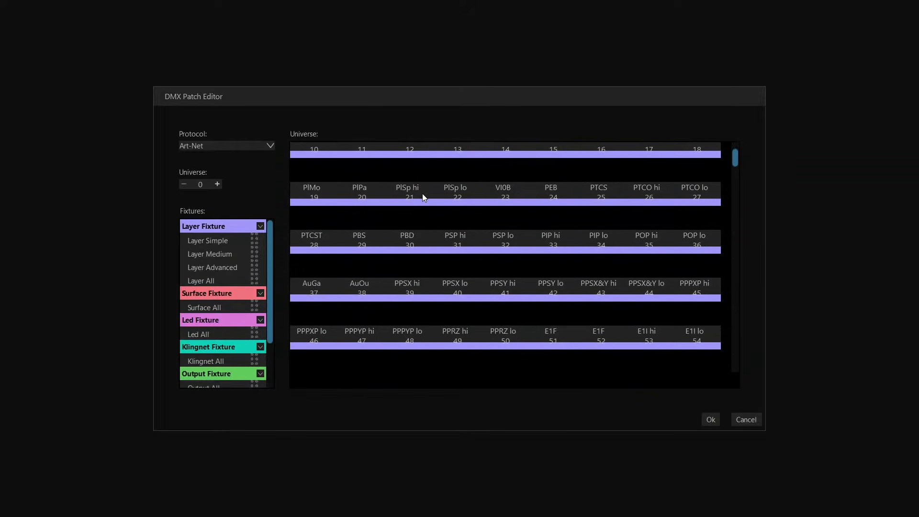
{"action": "scroll", "coordinate": [422, 194], "scroll_direction": "up", "scroll_amount": 2}
{"action": "scroll", "coordinate": [422, 194], "scroll_direction": "up", "scroll_amount": 2}
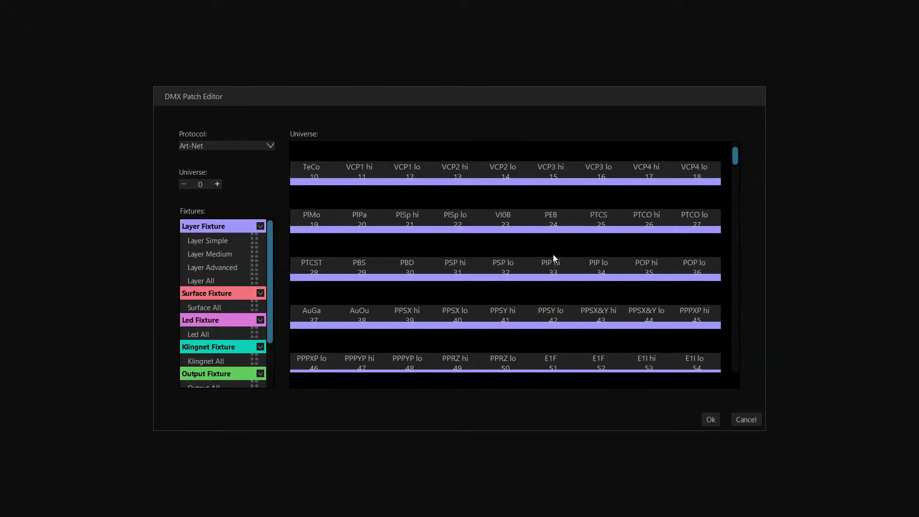
{"action": "left_click", "coordinate": [749, 417]}
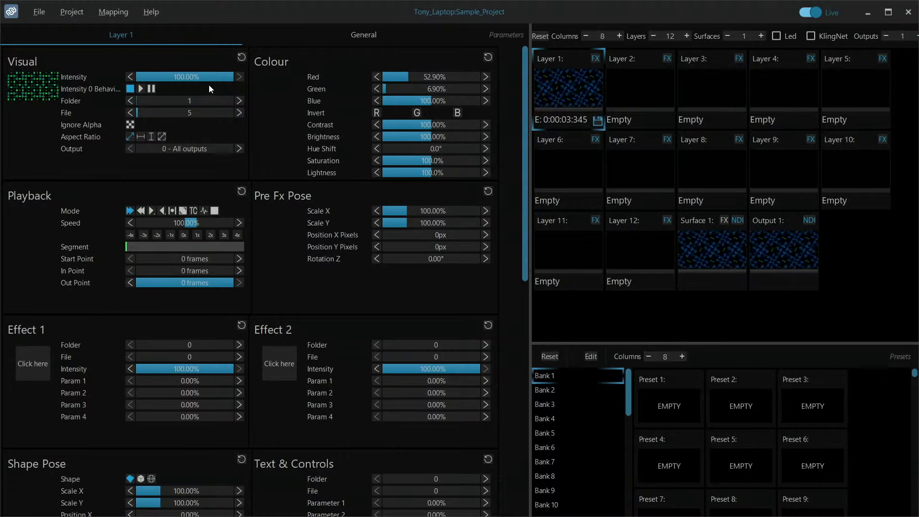
Step: Adjust Layer 1's visual intensity and bring it back to 100%
{"action": "left_click_drag", "start_coordinate": [206, 79], "coordinate": [242, 74]}
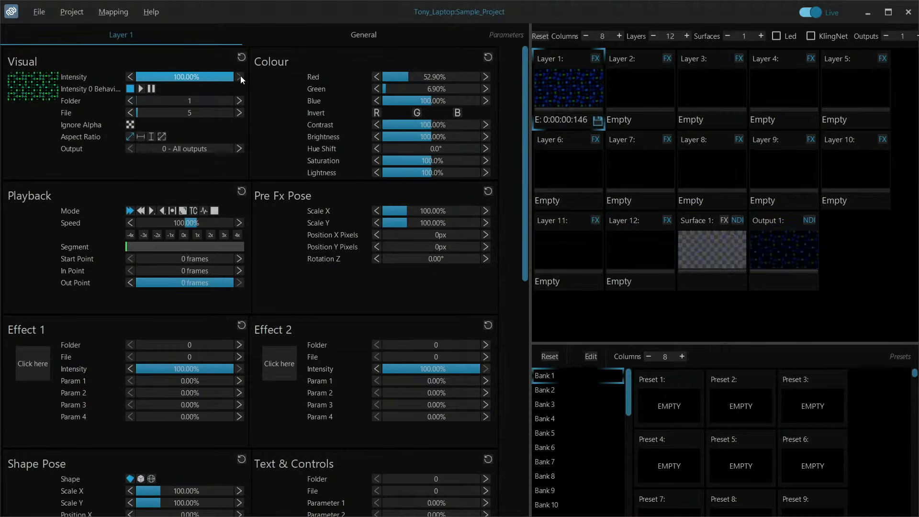
Step: In the project's DMX preferences, enable Art-Net and choose Ethernet (10.0.0.20) as its interface
{"action": "left_click", "coordinate": [71, 13]}
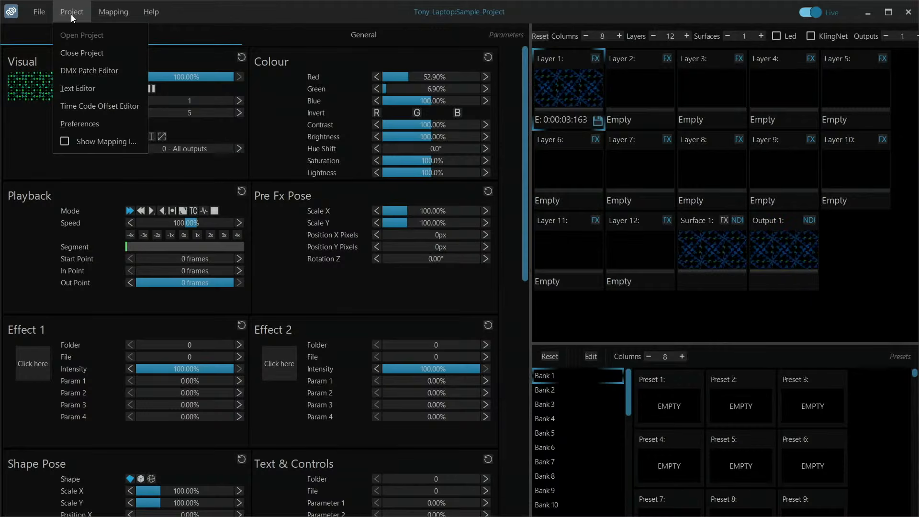
{"action": "left_click", "coordinate": [85, 123]}
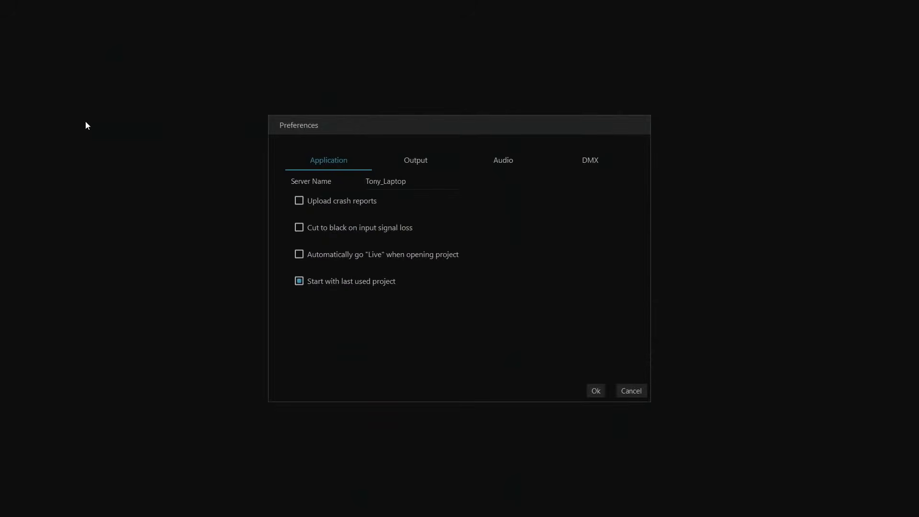
{"action": "left_click", "coordinate": [589, 162]}
{"action": "left_click", "coordinate": [300, 189]}
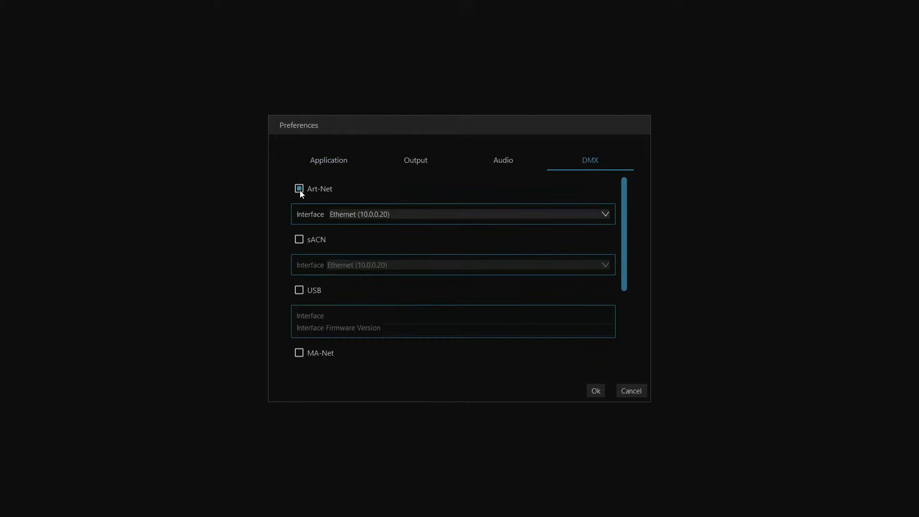
{"action": "left_click", "coordinate": [374, 213]}
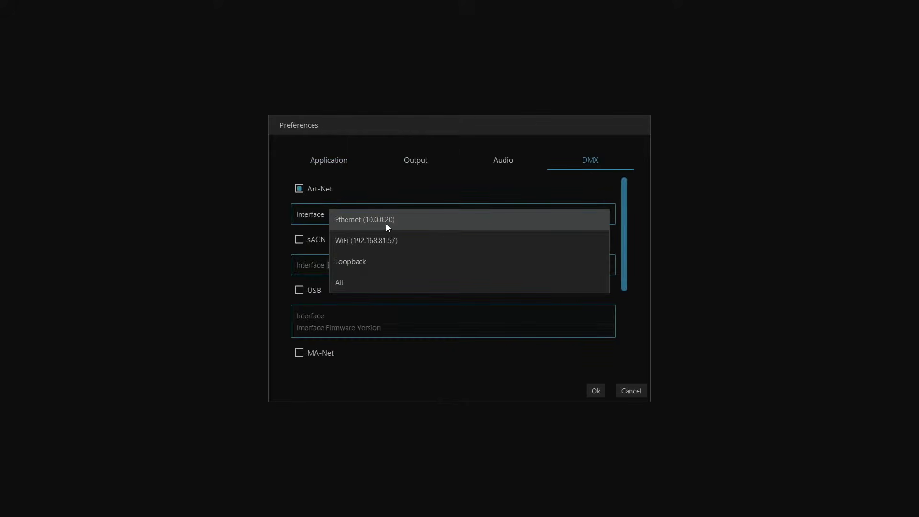
{"action": "left_click", "coordinate": [387, 225]}
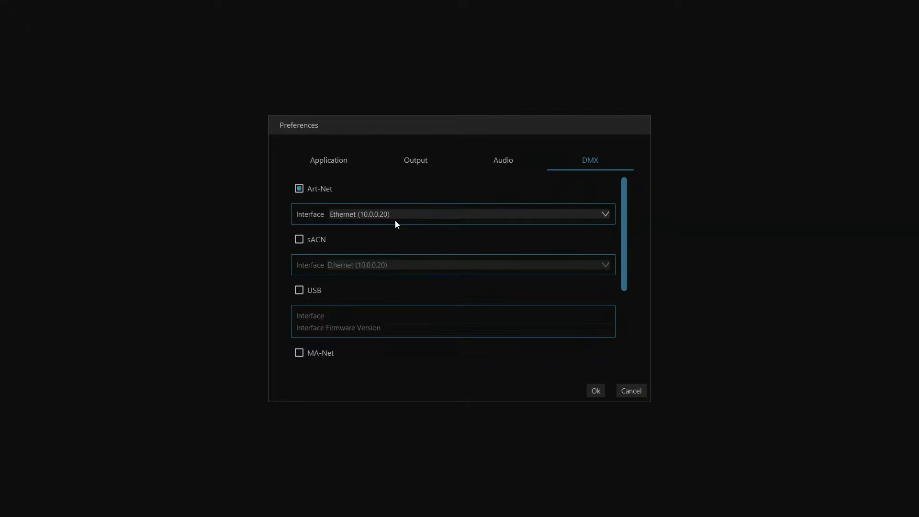
{"action": "left_click", "coordinate": [396, 219]}
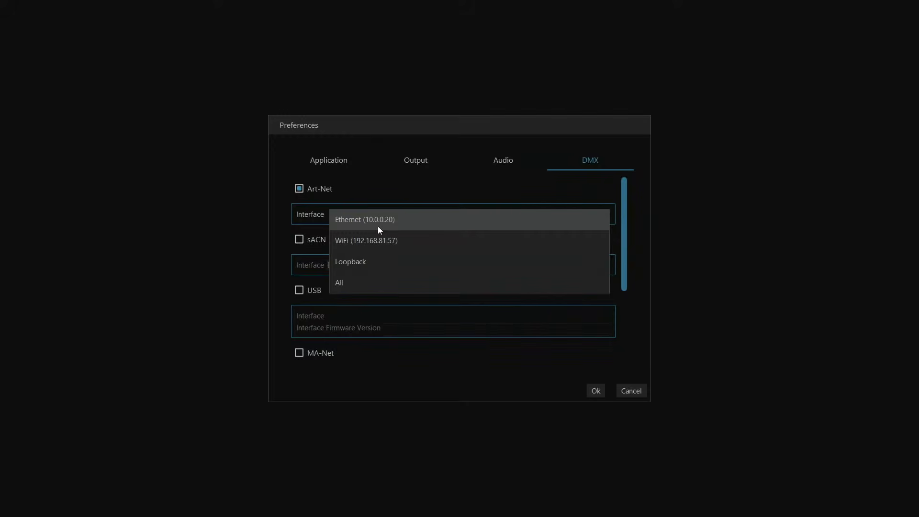
{"action": "left_click", "coordinate": [377, 226]}
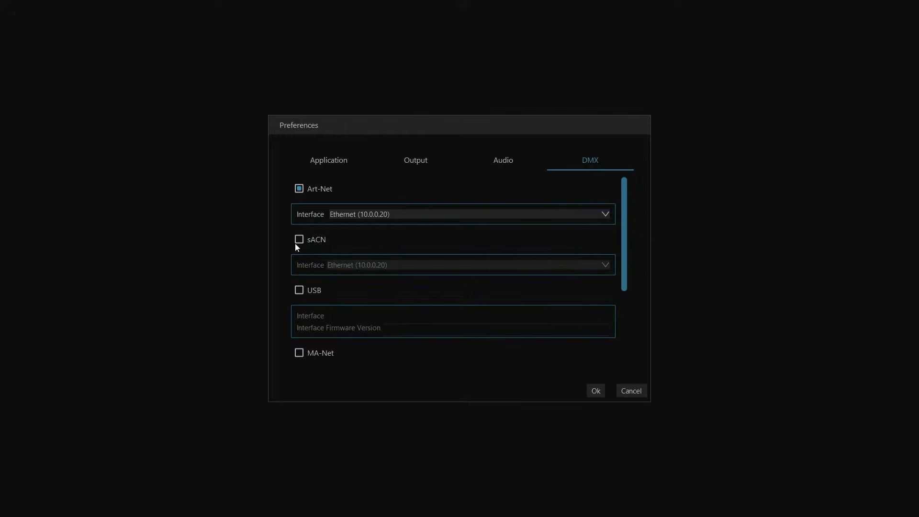
Step: Enable CITP in the DMX preferences and apply the settings
{"action": "scroll", "coordinate": [295, 243], "scroll_direction": "down", "scroll_amount": 5}
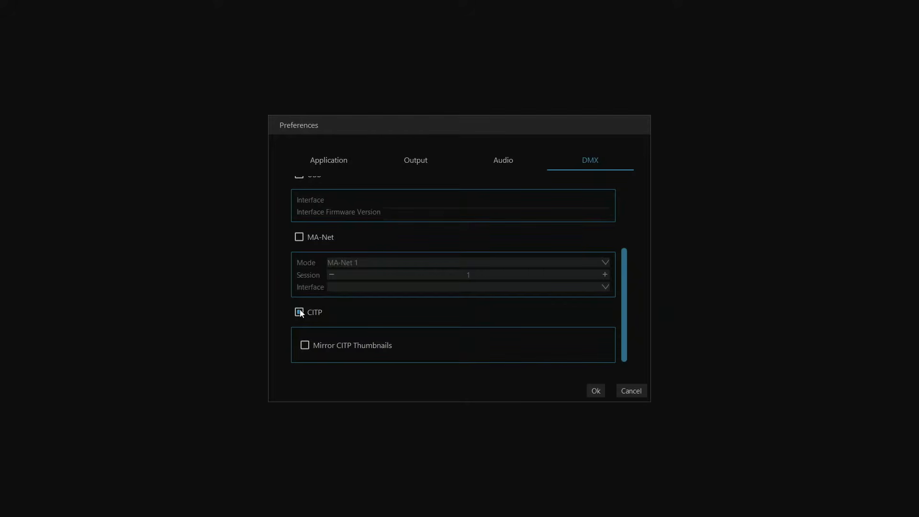
{"action": "left_click", "coordinate": [299, 312]}
{"action": "left_click", "coordinate": [300, 313]}
{"action": "left_click", "coordinate": [300, 312]}
{"action": "left_click", "coordinate": [594, 391]}
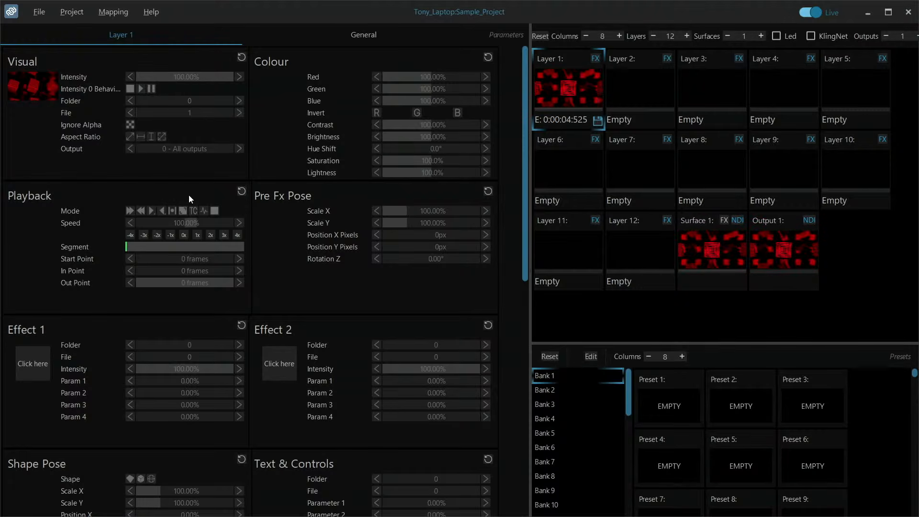
{"action": "left_click", "coordinate": [65, 13]}
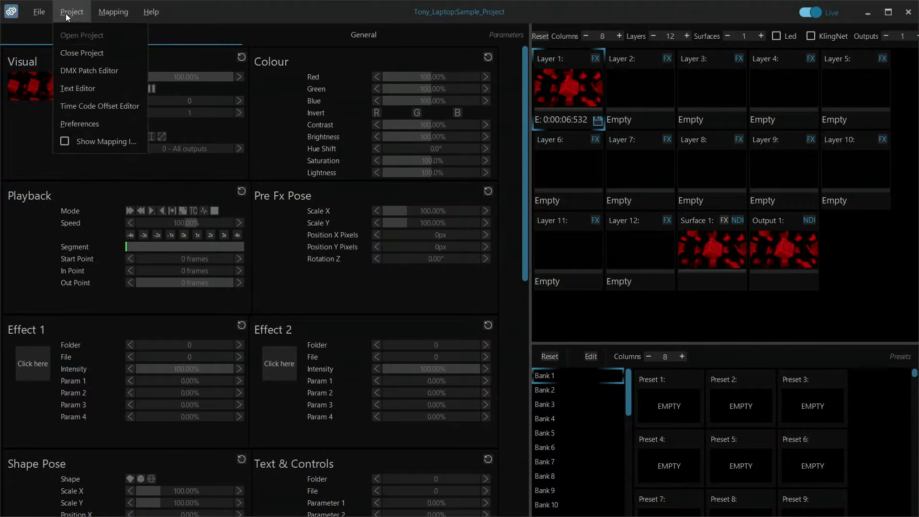
{"action": "left_click", "coordinate": [229, 163]}
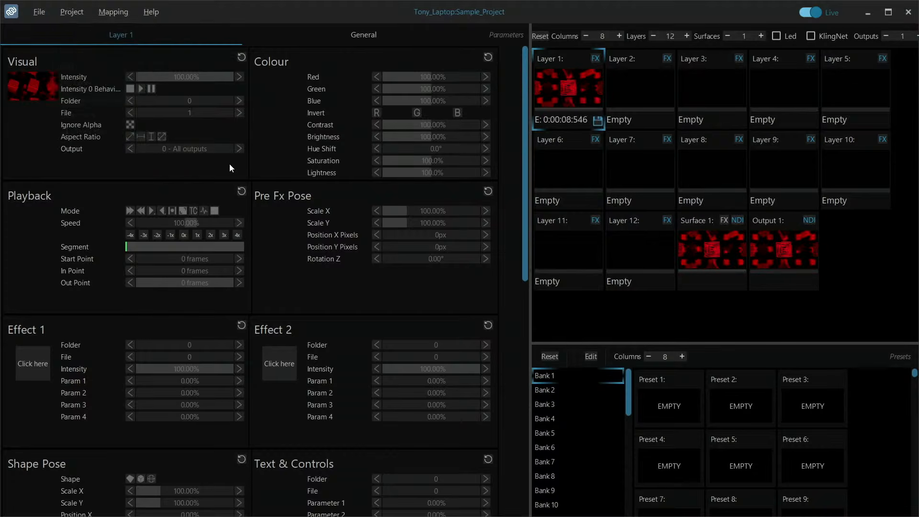
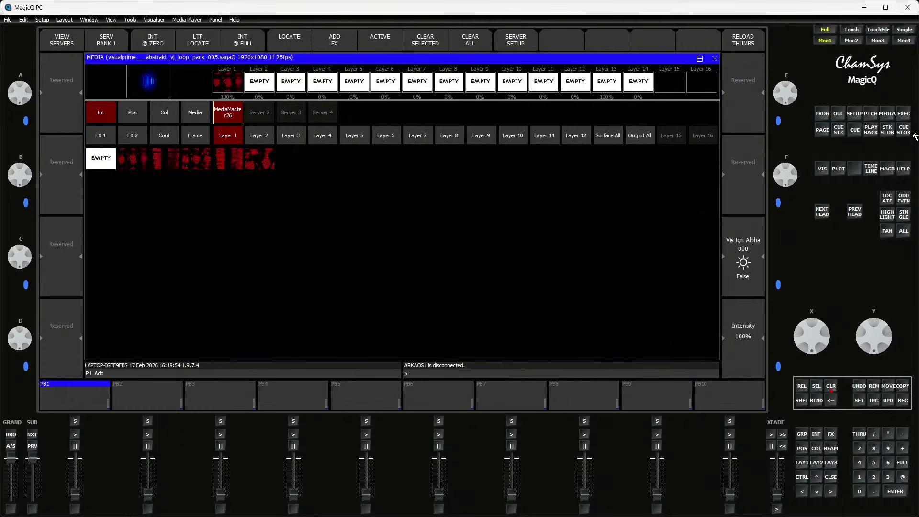
Step: Look up the MediaMaster26 head among the media server heads, review its layer modes and cancel the selection
{"action": "left_click", "coordinate": [870, 115]}
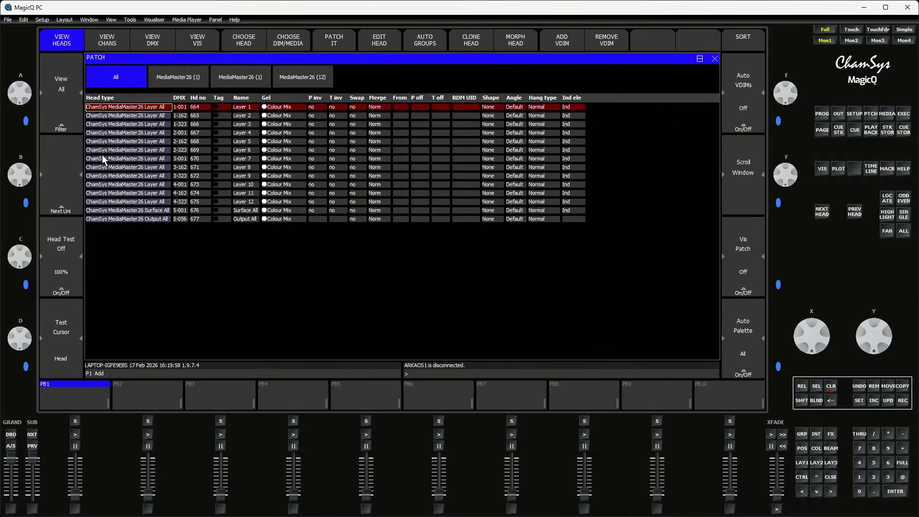
{"action": "left_click", "coordinate": [282, 41]}
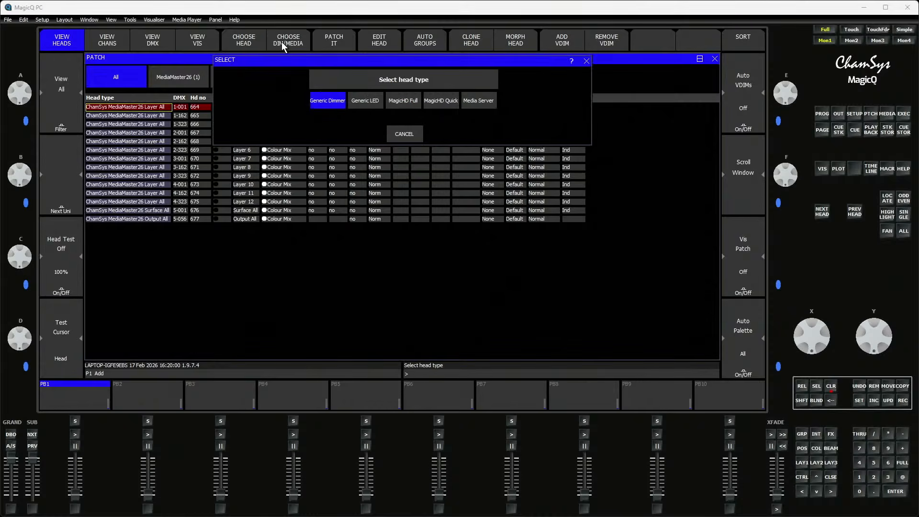
{"action": "left_click", "coordinate": [471, 102]}
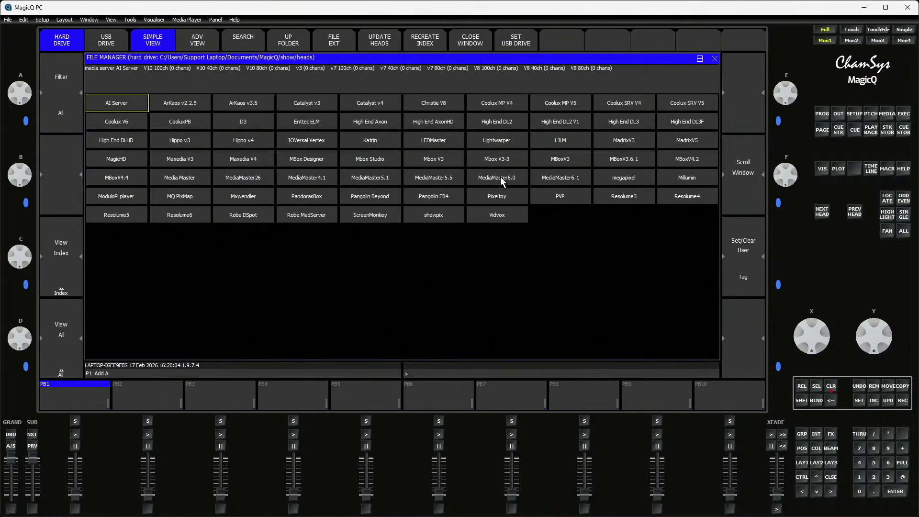
{"action": "left_click", "coordinate": [241, 179]}
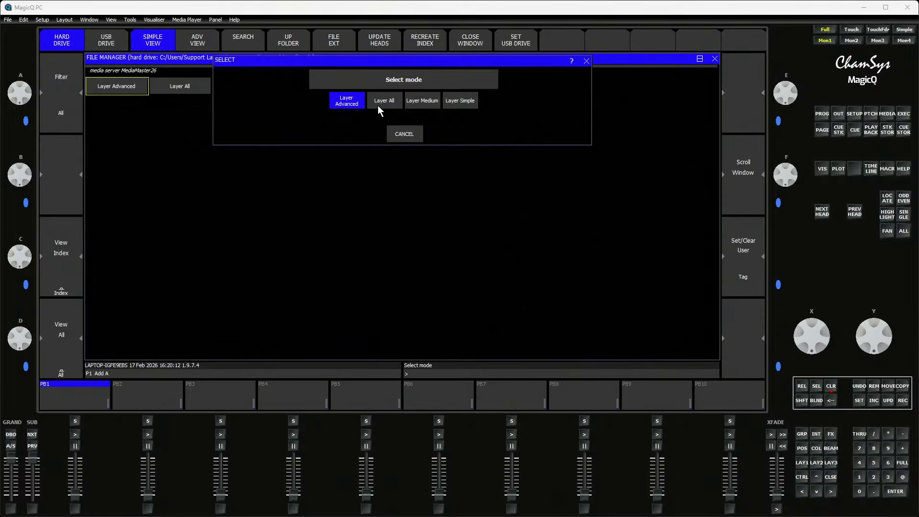
{"action": "left_click", "coordinate": [405, 134]}
Step: Review the patched MediaMaster26 heads, covering the layers, the Surface All head and the Output All head
{"action": "left_click", "coordinate": [870, 115]}
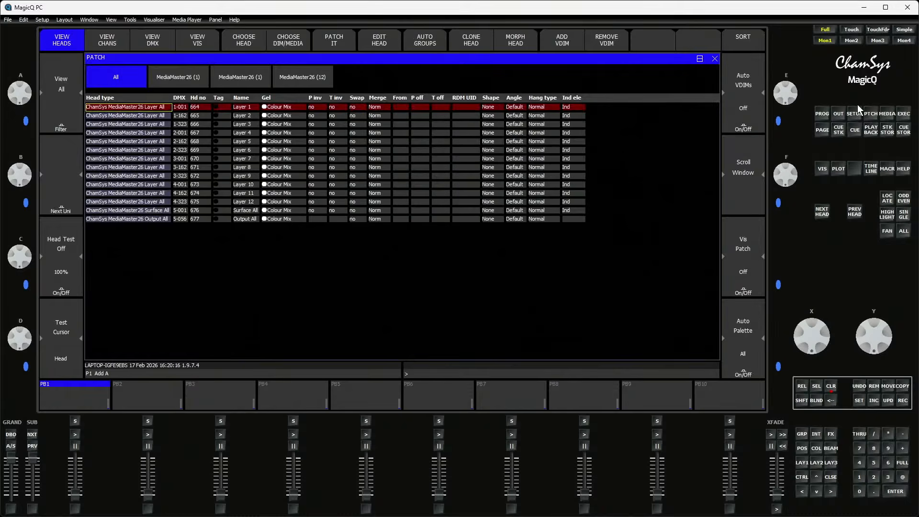
{"action": "left_click_drag", "start_coordinate": [133, 110], "coordinate": [147, 201]}
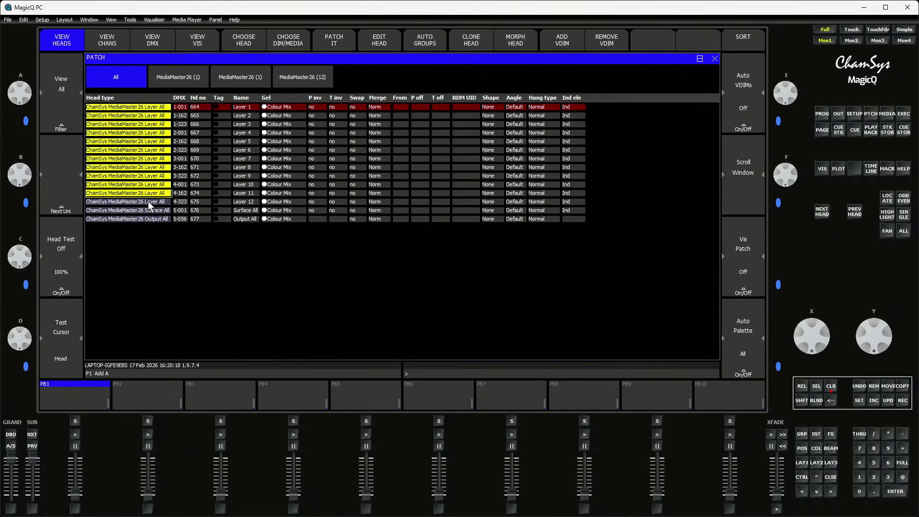
{"action": "left_click", "coordinate": [148, 210]}
{"action": "left_click", "coordinate": [148, 218]}
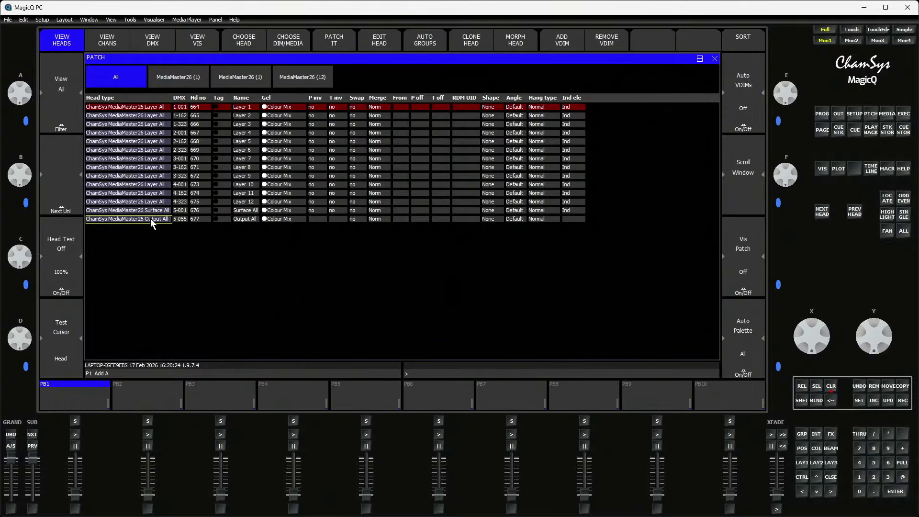
Step: Check the MediaMaster26 entry's name, type, layer count and first-layer head number in the media server setup against the patch
{"action": "left_click", "coordinate": [859, 115]}
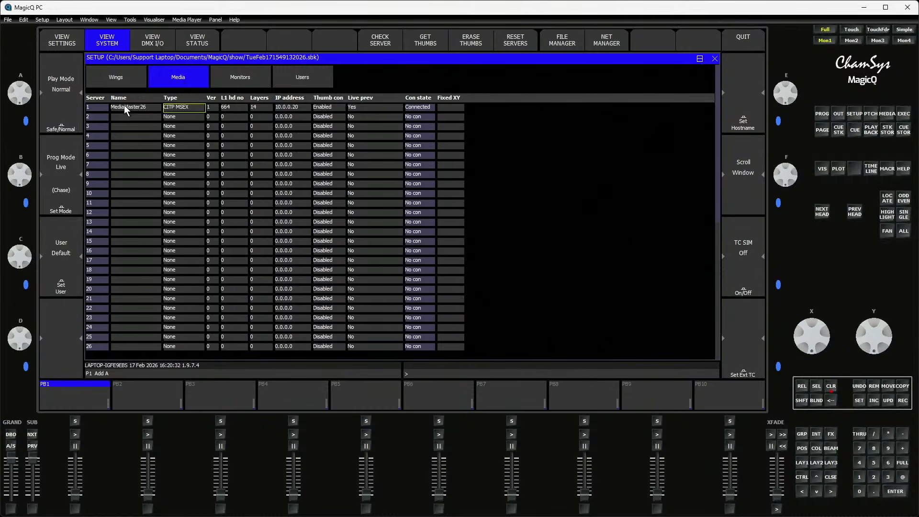
{"action": "left_click_drag", "start_coordinate": [124, 105], "coordinate": [216, 109]}
{"action": "left_click", "coordinate": [260, 108]}
{"action": "left_click", "coordinate": [231, 108]}
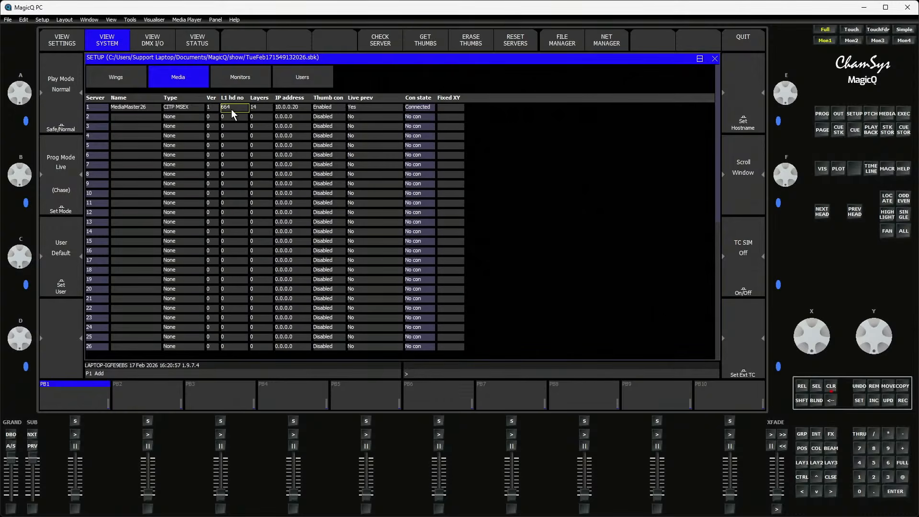
{"action": "left_click", "coordinate": [873, 115]}
{"action": "left_click", "coordinate": [197, 108]}
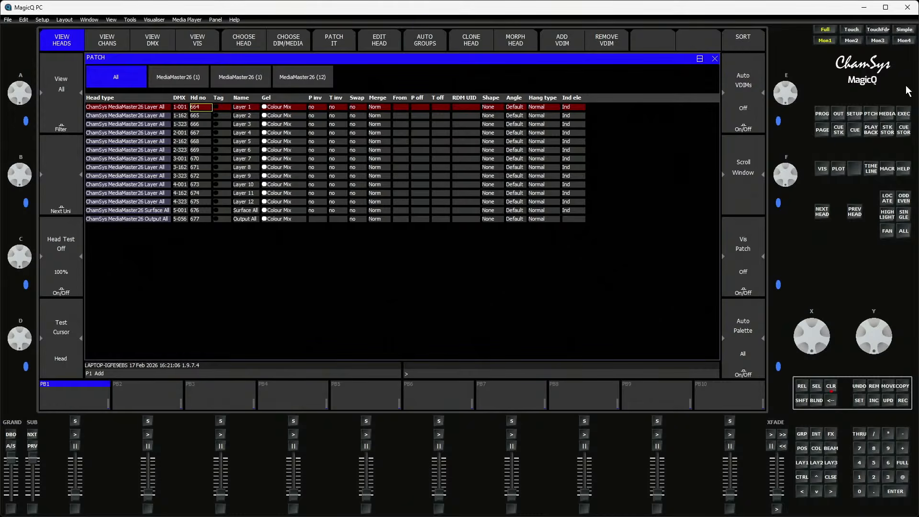
Step: Check the MediaMaster26 server's IP address, thumbnail connection and live preview settings, and retrieve its thumbnails
{"action": "left_click", "coordinate": [854, 115]}
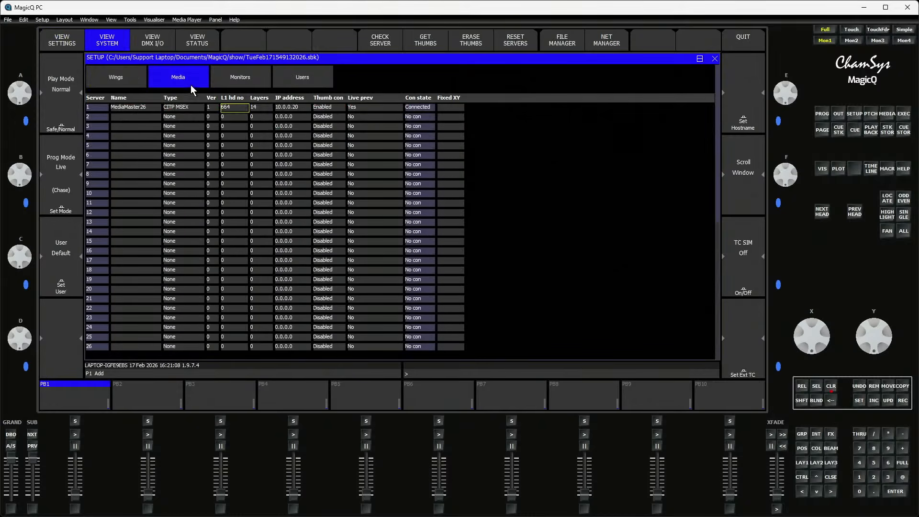
{"action": "left_click", "coordinate": [299, 106]}
{"action": "left_click", "coordinate": [332, 110]}
{"action": "left_click", "coordinate": [366, 104]}
{"action": "left_click", "coordinate": [417, 38]}
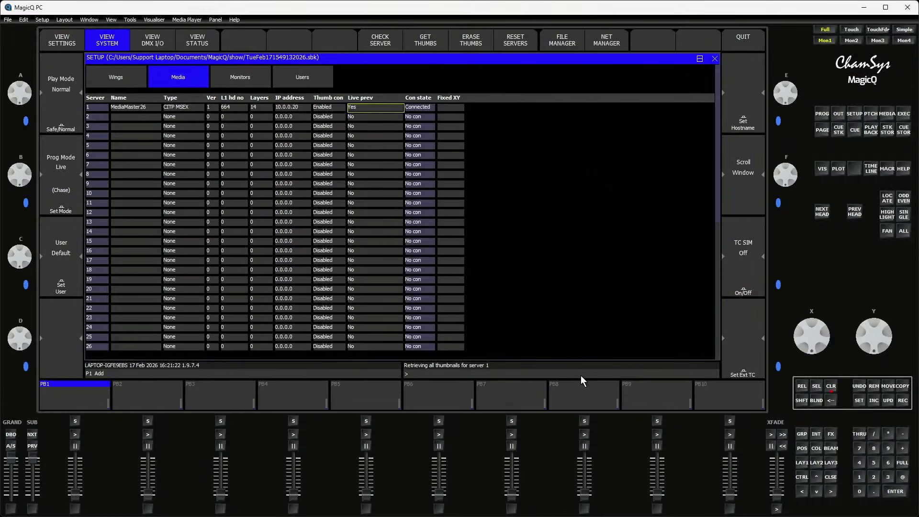
Step: Clear the programmer and open the Media window
{"action": "left_click", "coordinate": [826, 390]}
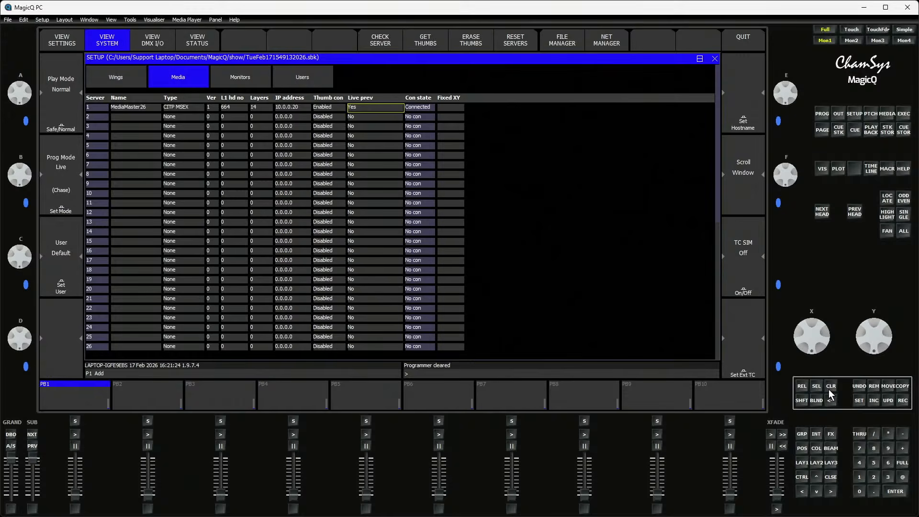
{"action": "left_click", "coordinate": [887, 116]}
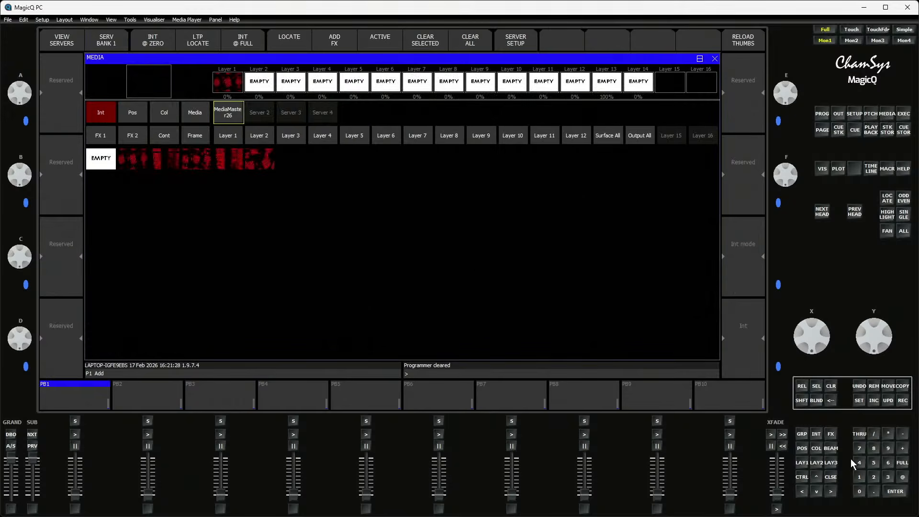
{"action": "left_click", "coordinate": [835, 477]}
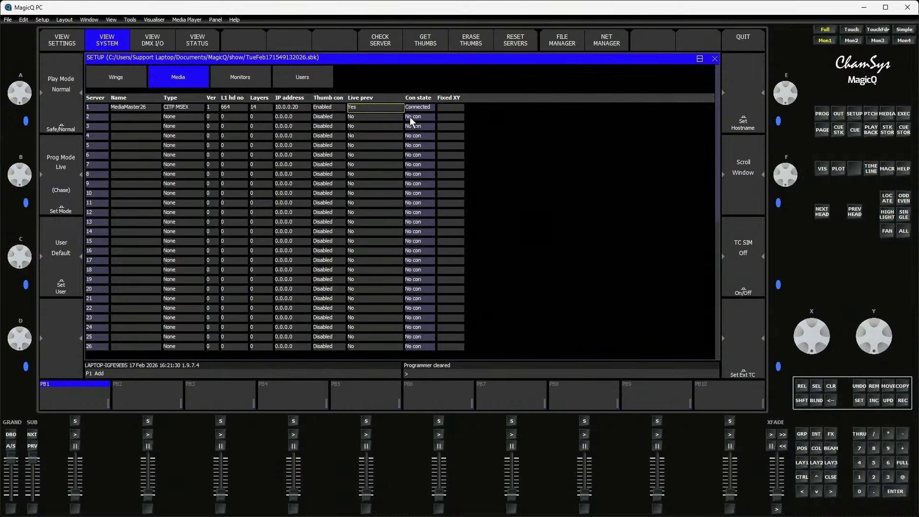
{"action": "left_click", "coordinate": [890, 113]}
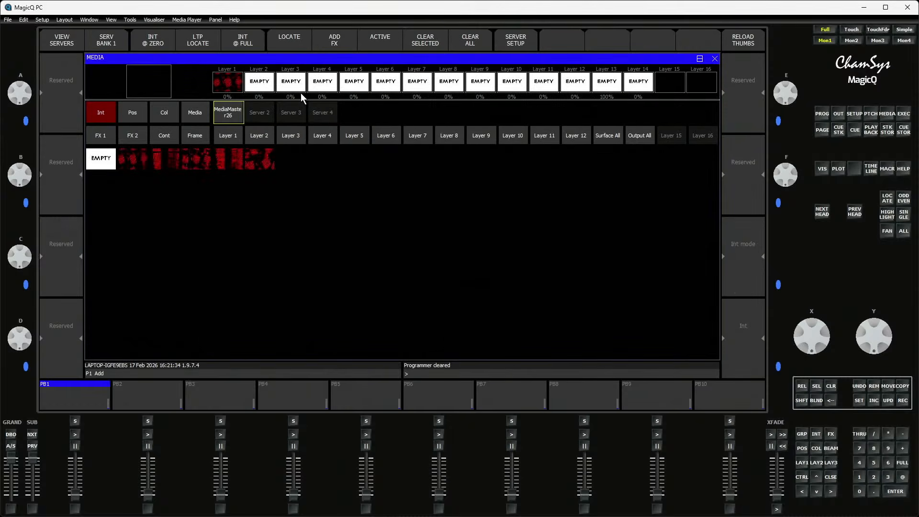
Step: Revisit the patch's media head types, the MediaMaster26 server setup and the head groups, ending in the Media window
{"action": "left_click", "coordinate": [875, 113]}
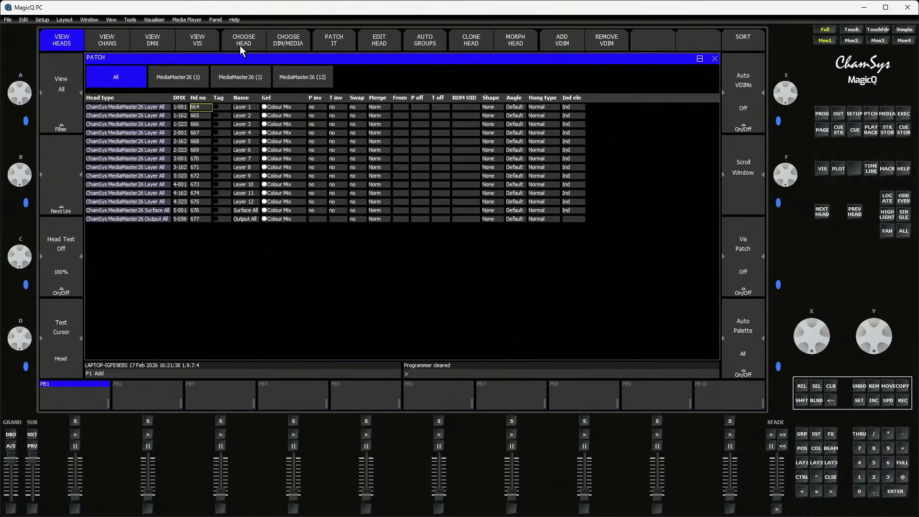
{"action": "left_click", "coordinate": [286, 39]}
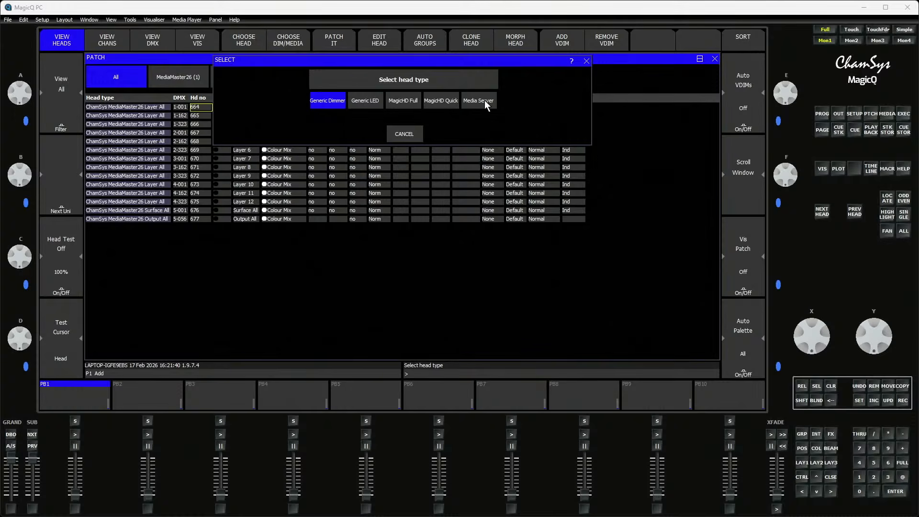
{"action": "left_click", "coordinate": [417, 132]}
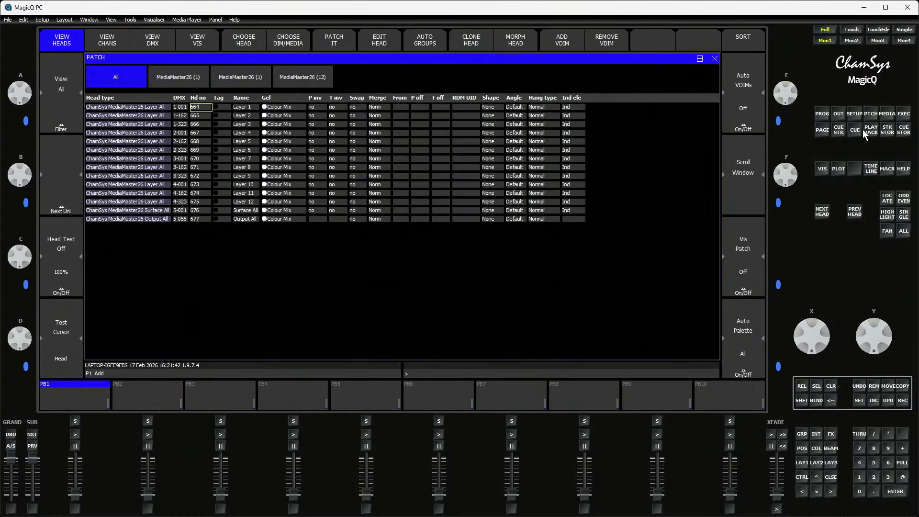
{"action": "left_click", "coordinate": [886, 114]}
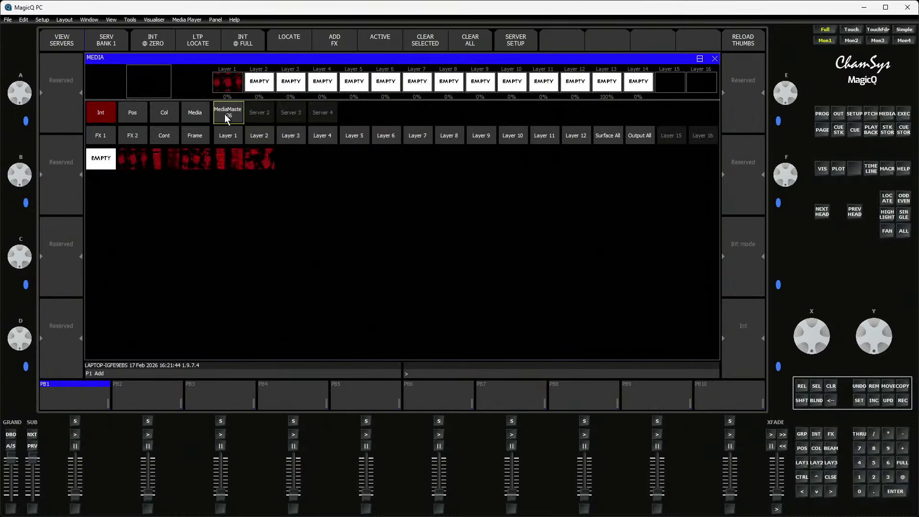
{"action": "left_click", "coordinate": [852, 115]}
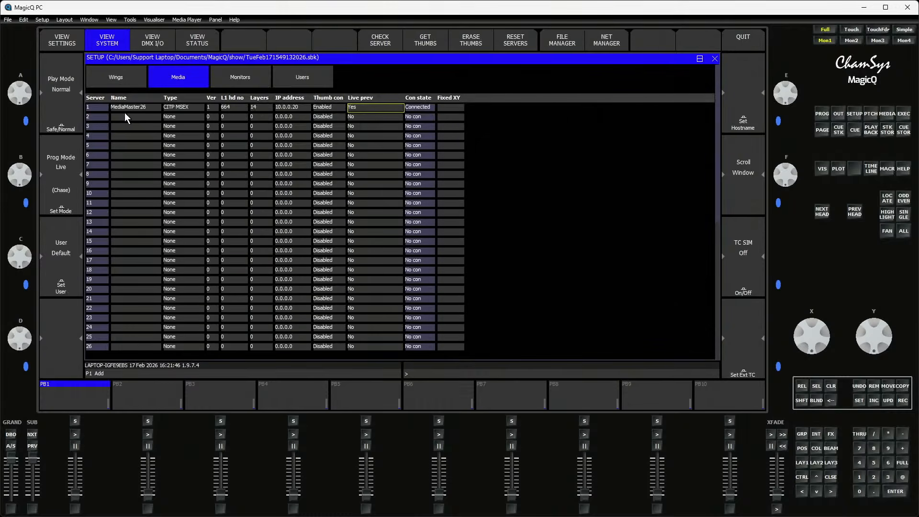
{"action": "left_click", "coordinate": [96, 108]}
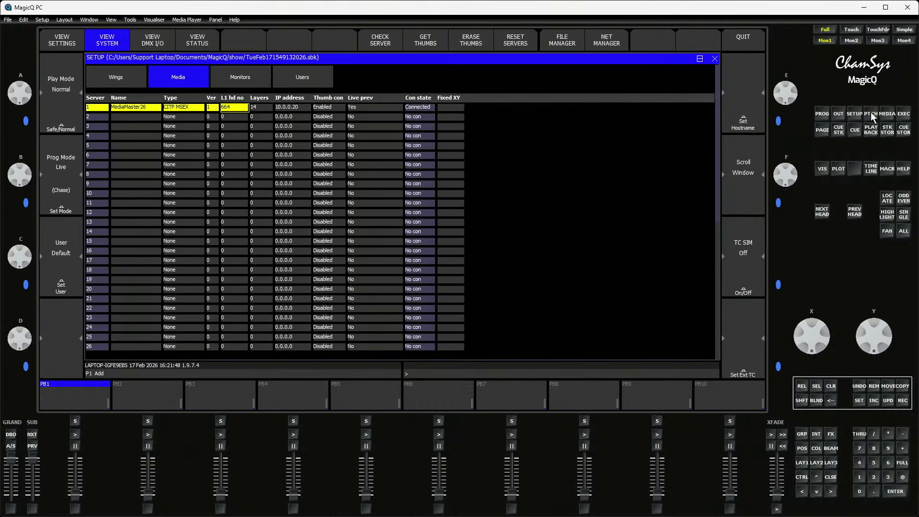
{"action": "left_click", "coordinate": [887, 114]}
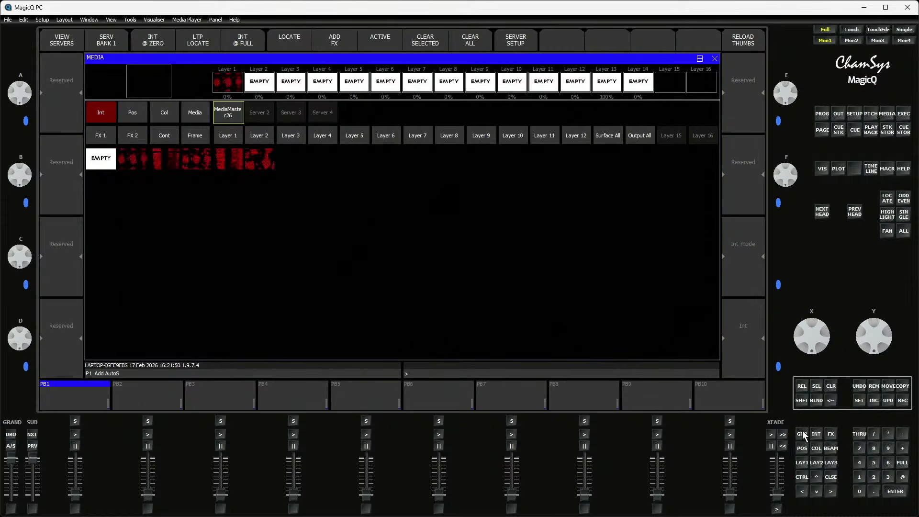
{"action": "left_click", "coordinate": [805, 461]}
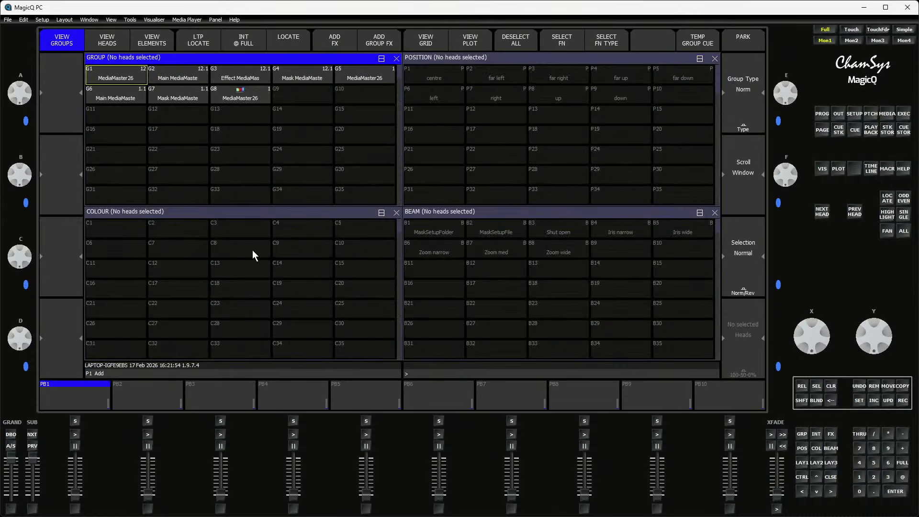
{"action": "left_click", "coordinate": [885, 114]}
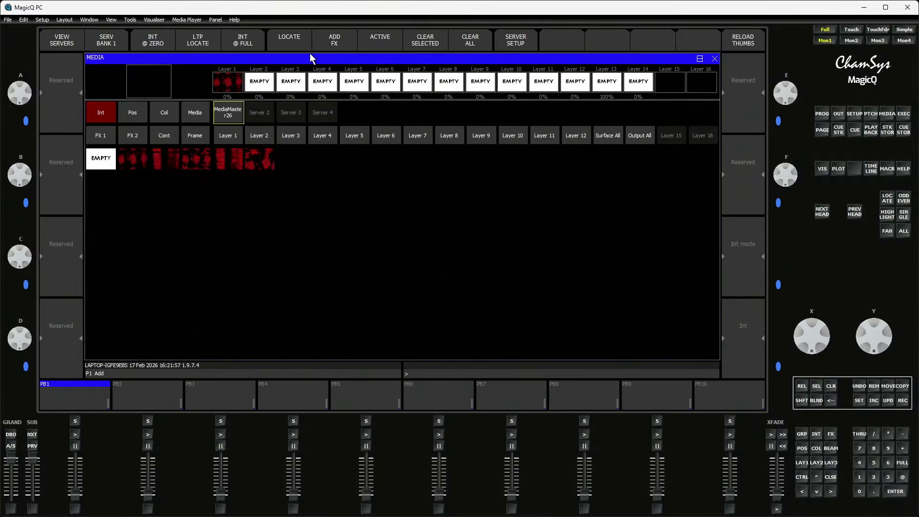
Step: Locate the MediaMaster26 server's Layer 1, Surface All and Output All heads
{"action": "left_click", "coordinate": [221, 113]}
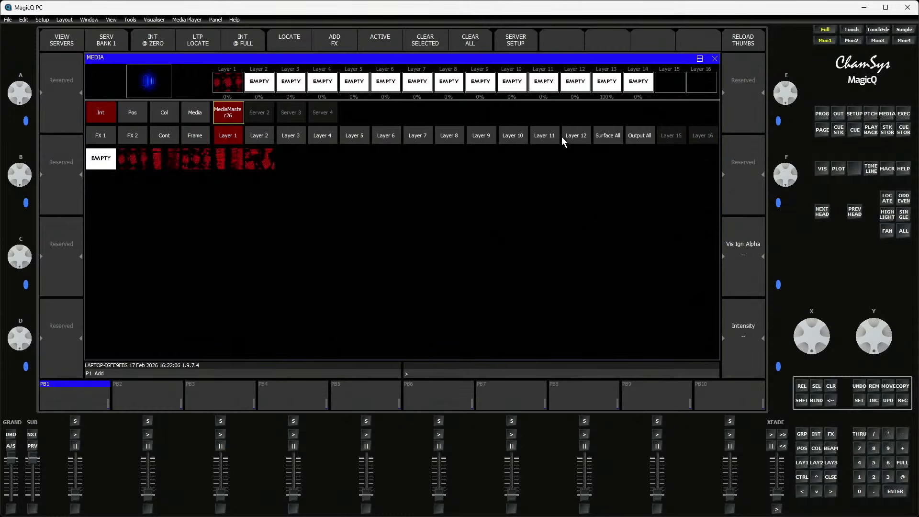
{"action": "left_click", "coordinate": [225, 136]}
{"action": "left_click", "coordinate": [283, 42]}
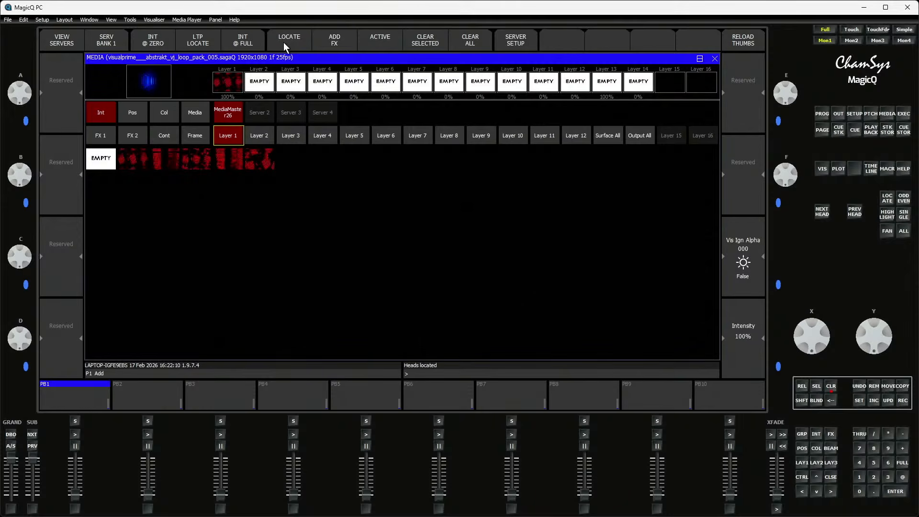
{"action": "left_click", "coordinate": [609, 135]}
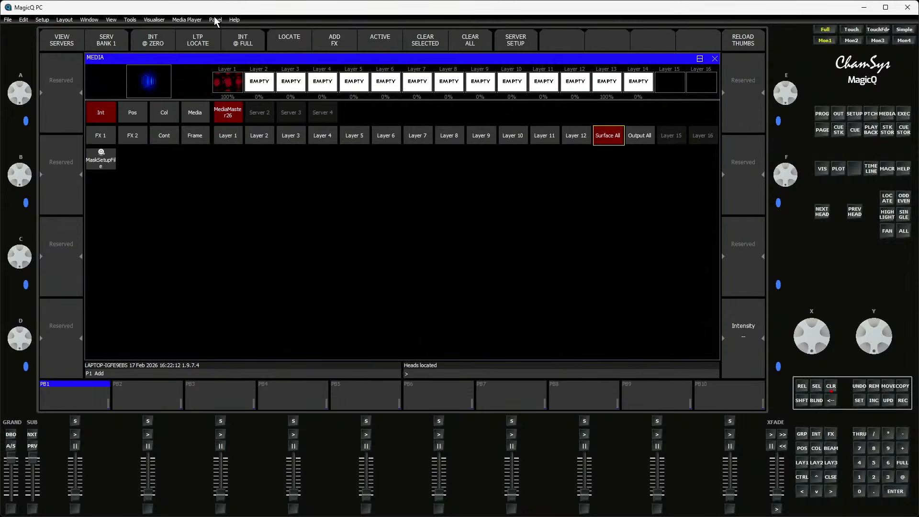
{"action": "left_click", "coordinate": [628, 138]}
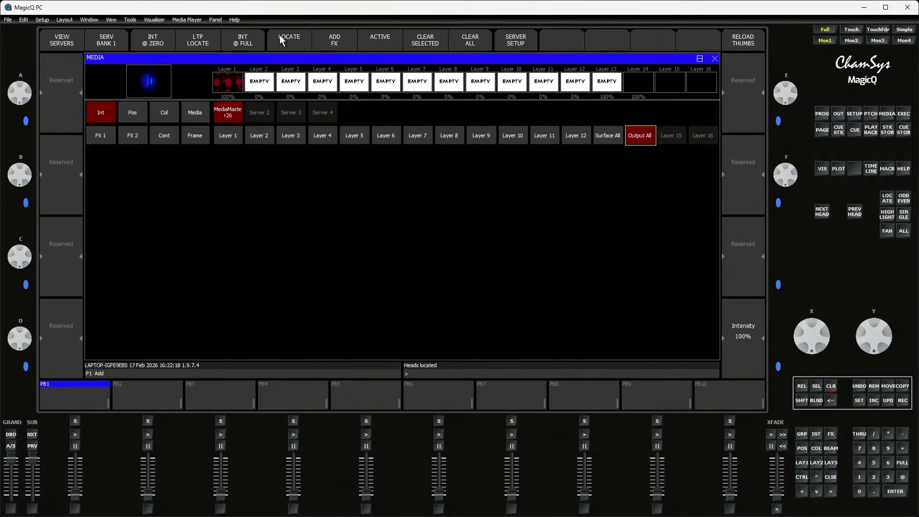
Step: Try the third clip on Layer 1 and switch it to the fifth clip in the folder
{"action": "left_click", "coordinate": [237, 138]}
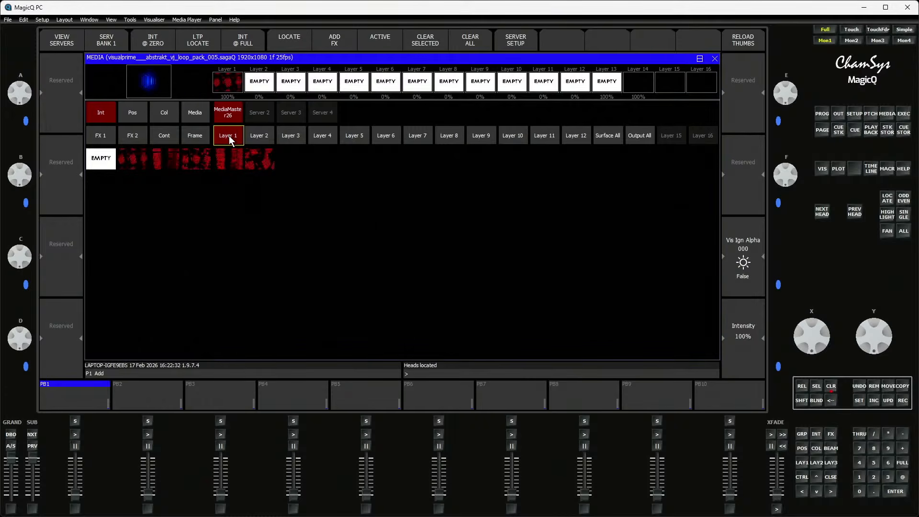
{"action": "left_click", "coordinate": [192, 157]}
{"action": "left_click", "coordinate": [268, 166]}
Step: Locate Layer 2 and set its visual folder to 001
{"action": "left_click", "coordinate": [259, 139]}
{"action": "left_click", "coordinate": [292, 37]}
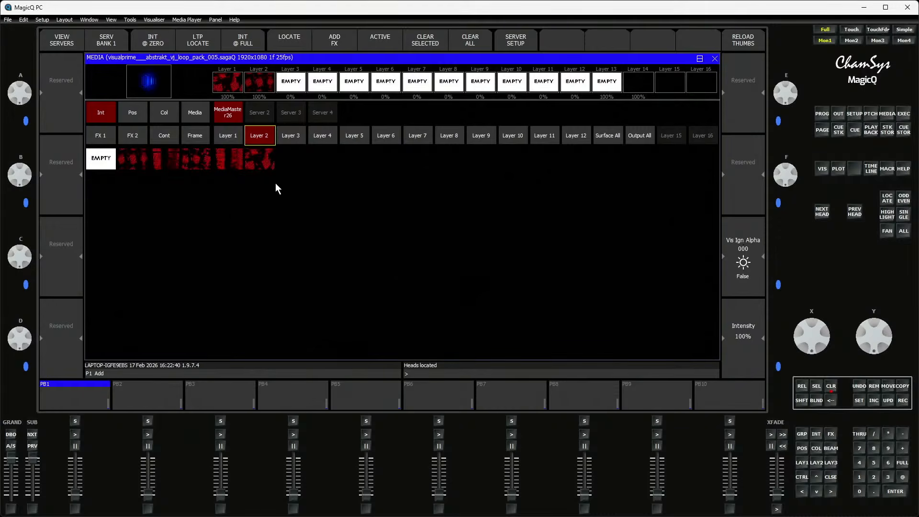
{"action": "left_click", "coordinate": [189, 112]}
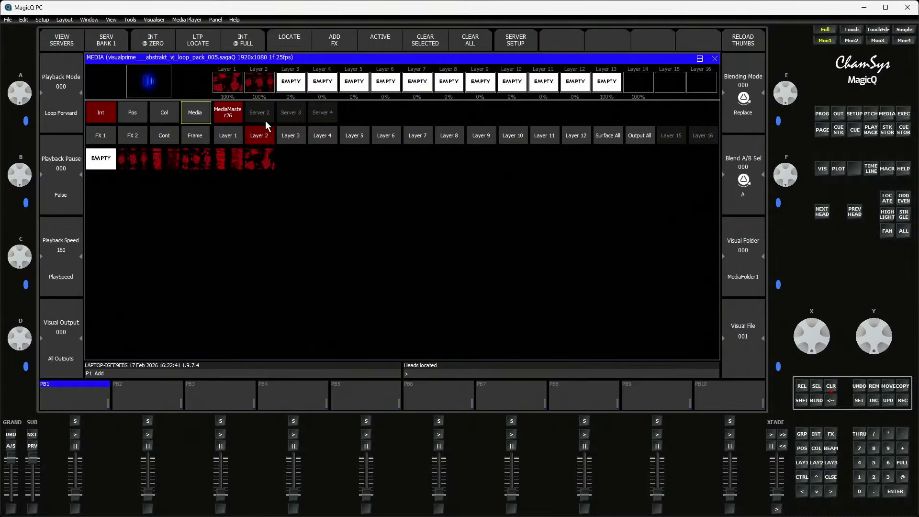
{"action": "left_click", "coordinate": [757, 278]}
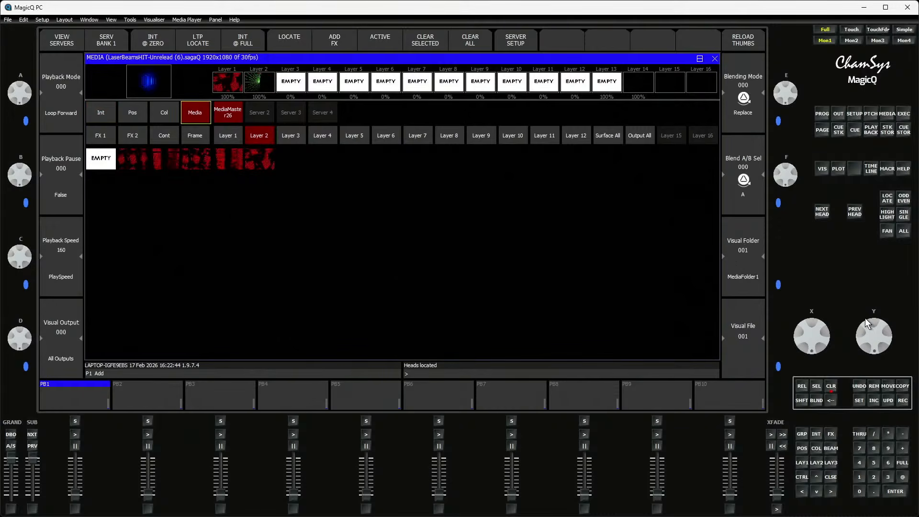
Step: Try the third and fourth clips on Layer 2 and settle on visual file 002
{"action": "left_click", "coordinate": [200, 163]}
{"action": "left_click", "coordinate": [228, 160]}
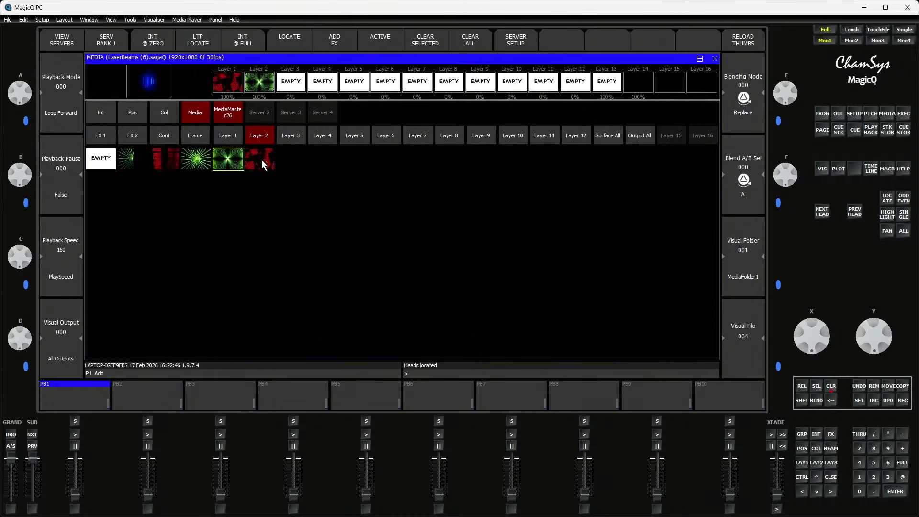
{"action": "left_click", "coordinate": [157, 154]}
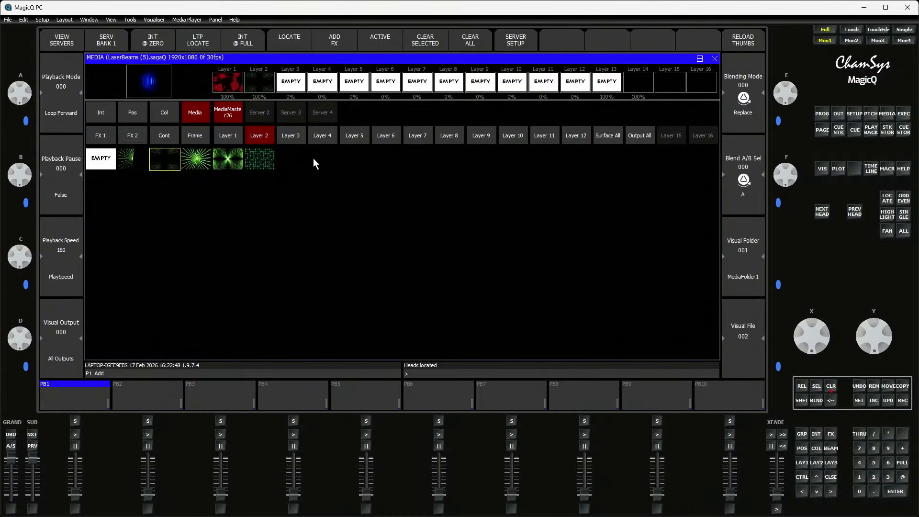
Step: Switch Layer 2 to visual file 005 and set its intensity to 59%
{"action": "left_click", "coordinate": [259, 167]}
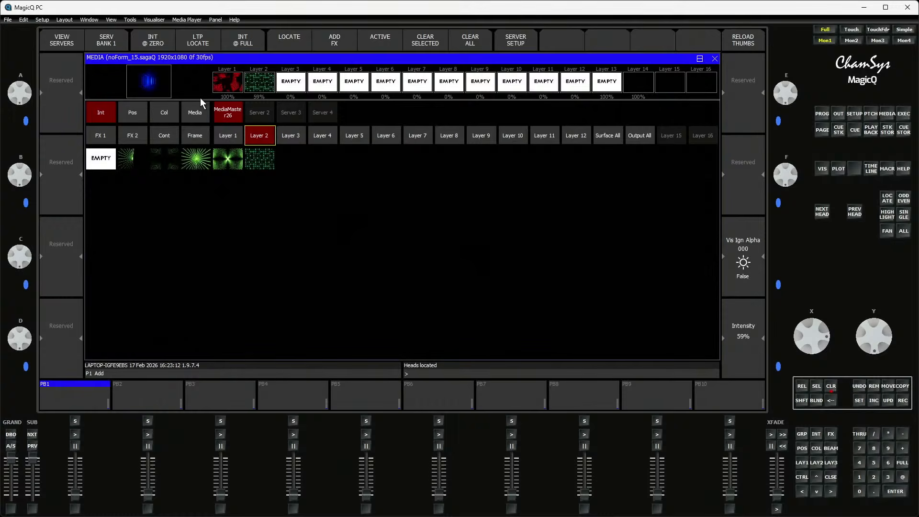
{"action": "left_click", "coordinate": [114, 113]}
Step: Check Layer 2's position attributes and adjust its green colour boost
{"action": "left_click", "coordinate": [140, 118]}
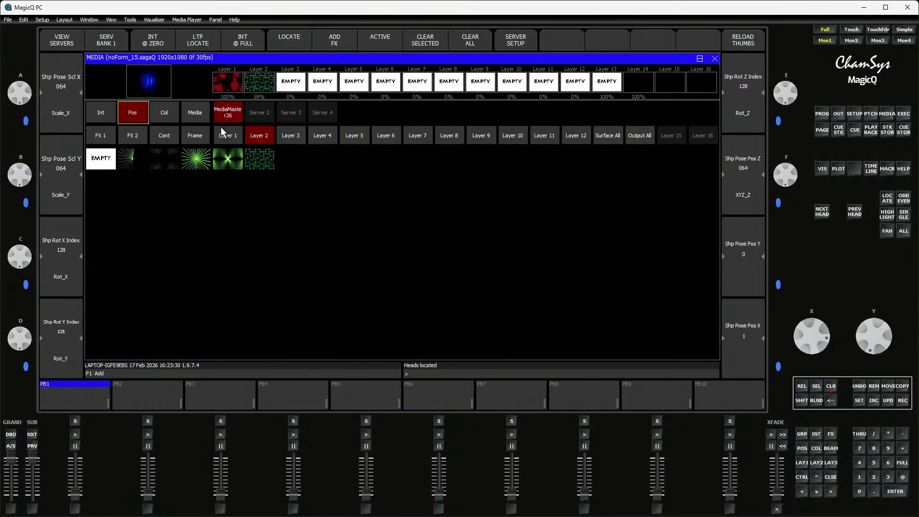
{"action": "left_click", "coordinate": [170, 110]}
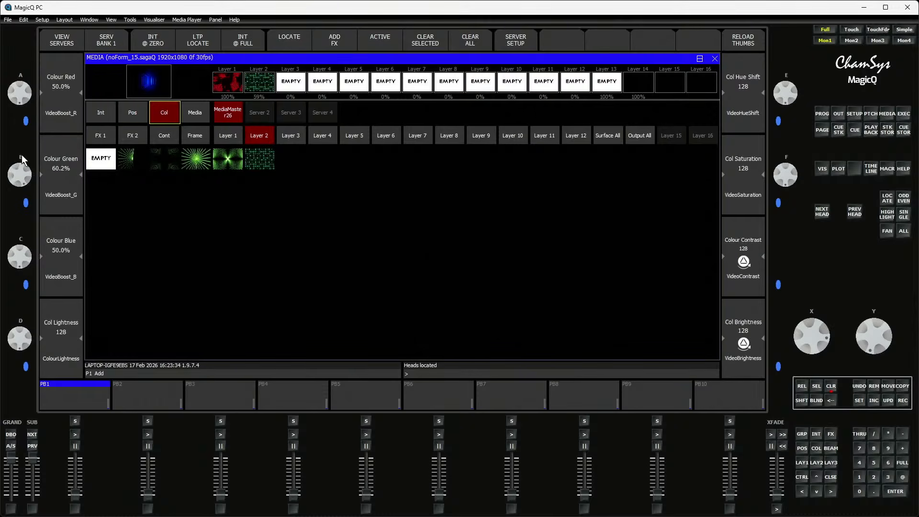
{"action": "left_click_drag", "start_coordinate": [19, 180], "coordinate": [141, 255]}
Step: Review Layer 2's media playback, FX 1 and keying, cropping and transition attributes
{"action": "left_click", "coordinate": [191, 116]}
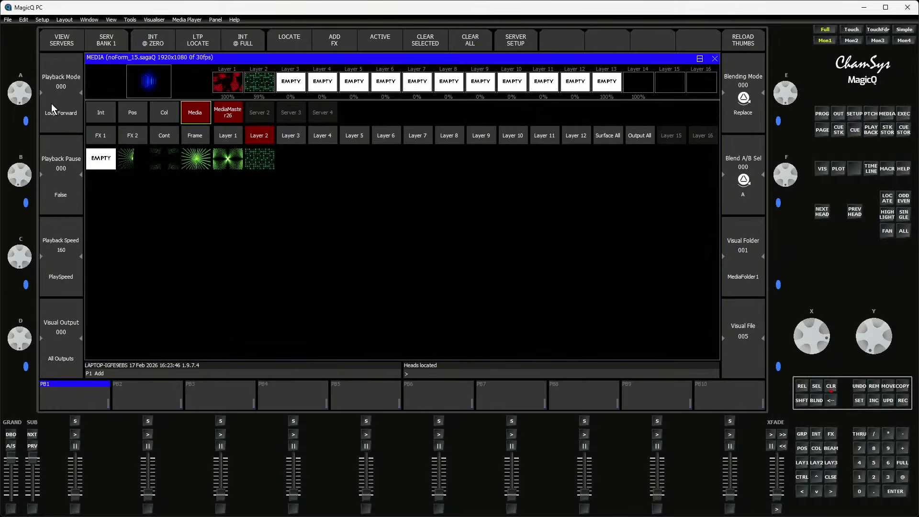
{"action": "left_click", "coordinate": [105, 139]}
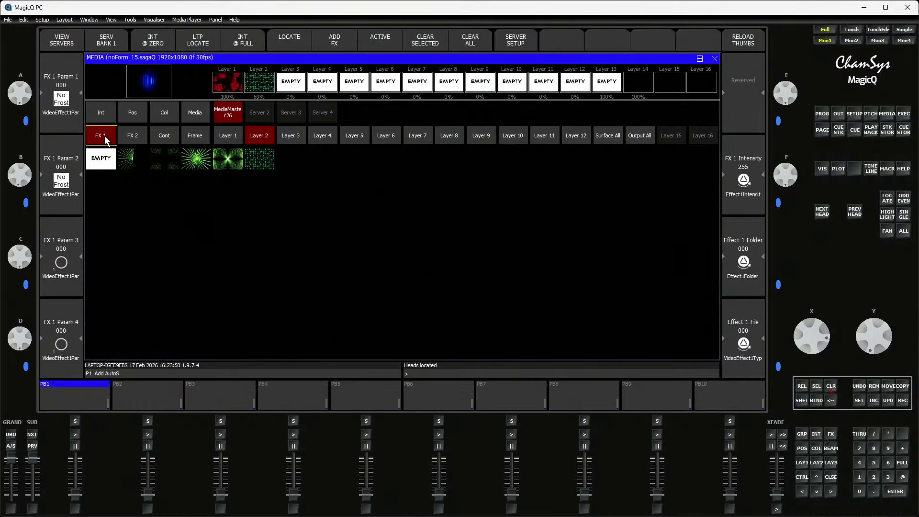
{"action": "left_click", "coordinate": [165, 139]}
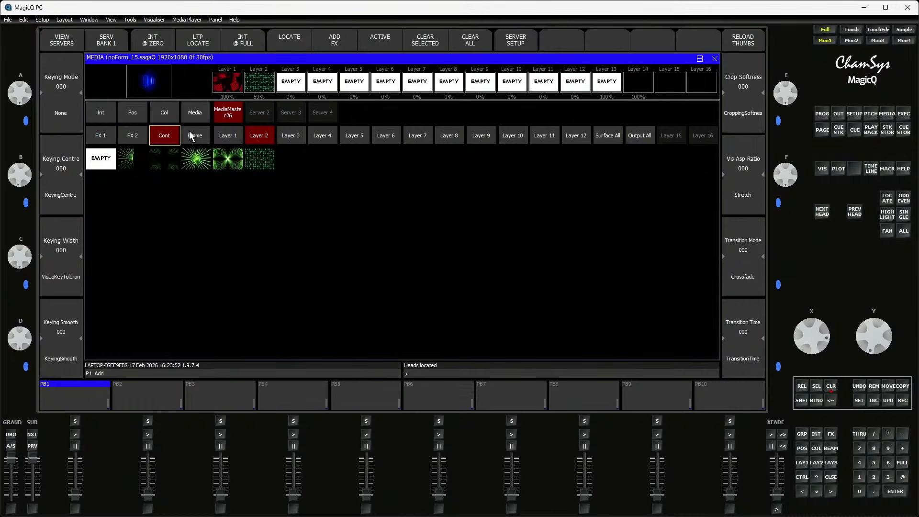
Step: Record the programmed layer look on playback PB10 and, with the programmer cleared, raise that playback to 100%
{"action": "left_click", "coordinate": [902, 400]}
{"action": "left_click", "coordinate": [716, 399]}
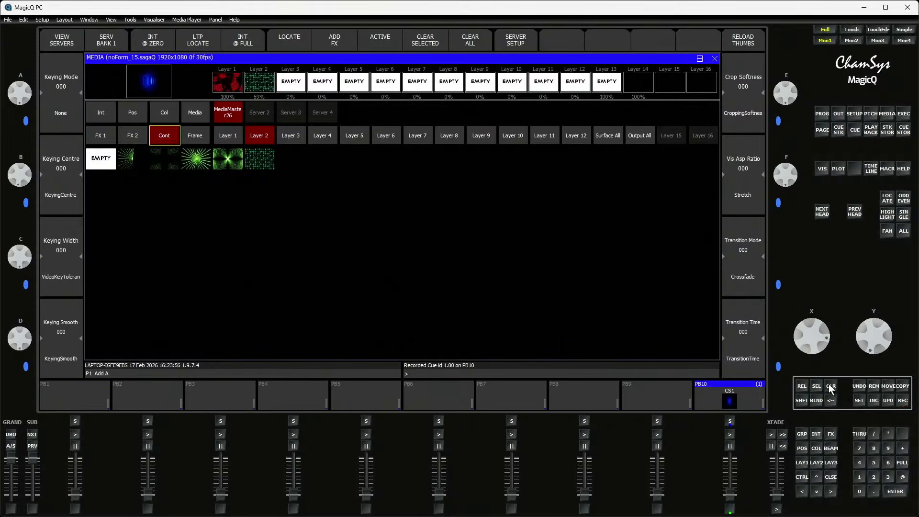
{"action": "left_click", "coordinate": [830, 388]}
{"action": "left_click_drag", "start_coordinate": [728, 497], "coordinate": [728, 443]}
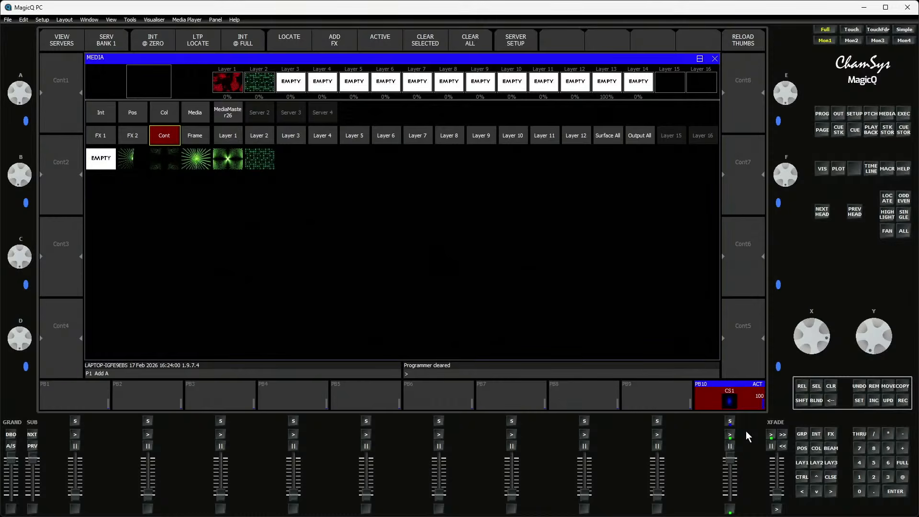